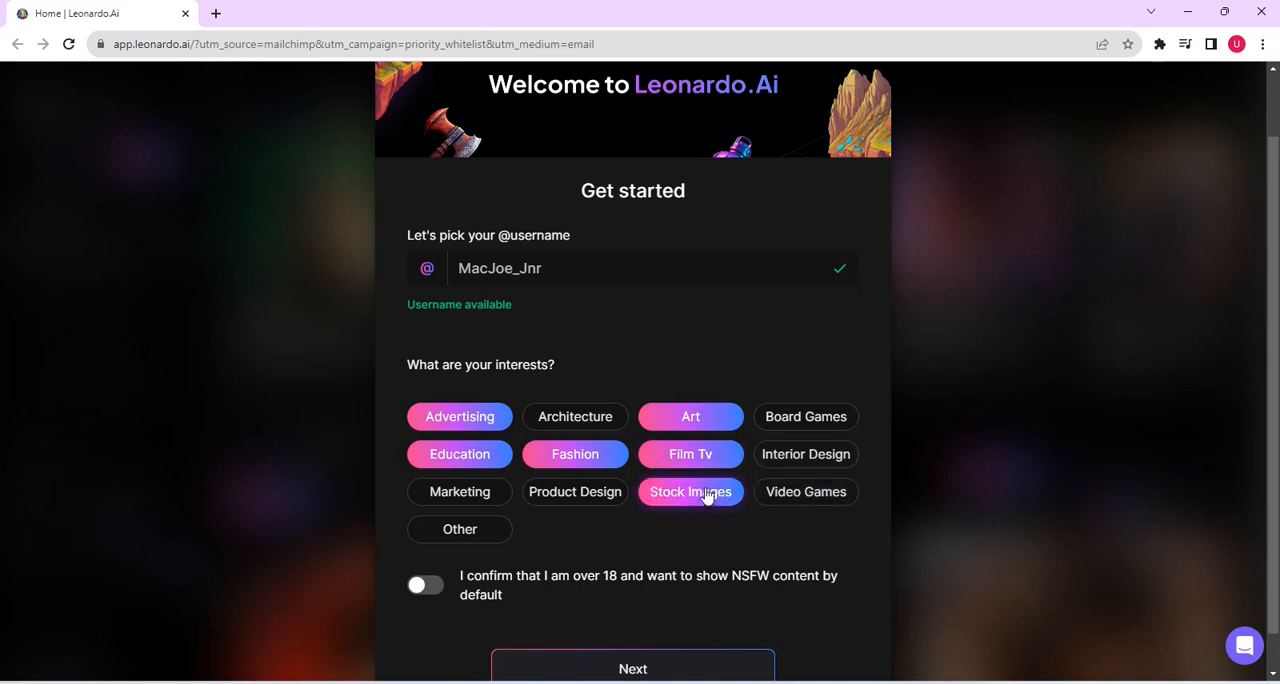
# Step: Add Product Design, Marketing and Other to the interests, turn on the over-18 NSFW content confirmation, and submit the page
pyautogui.click(590, 491)
pyautogui.click(480, 491)
pyautogui.click(489, 533)
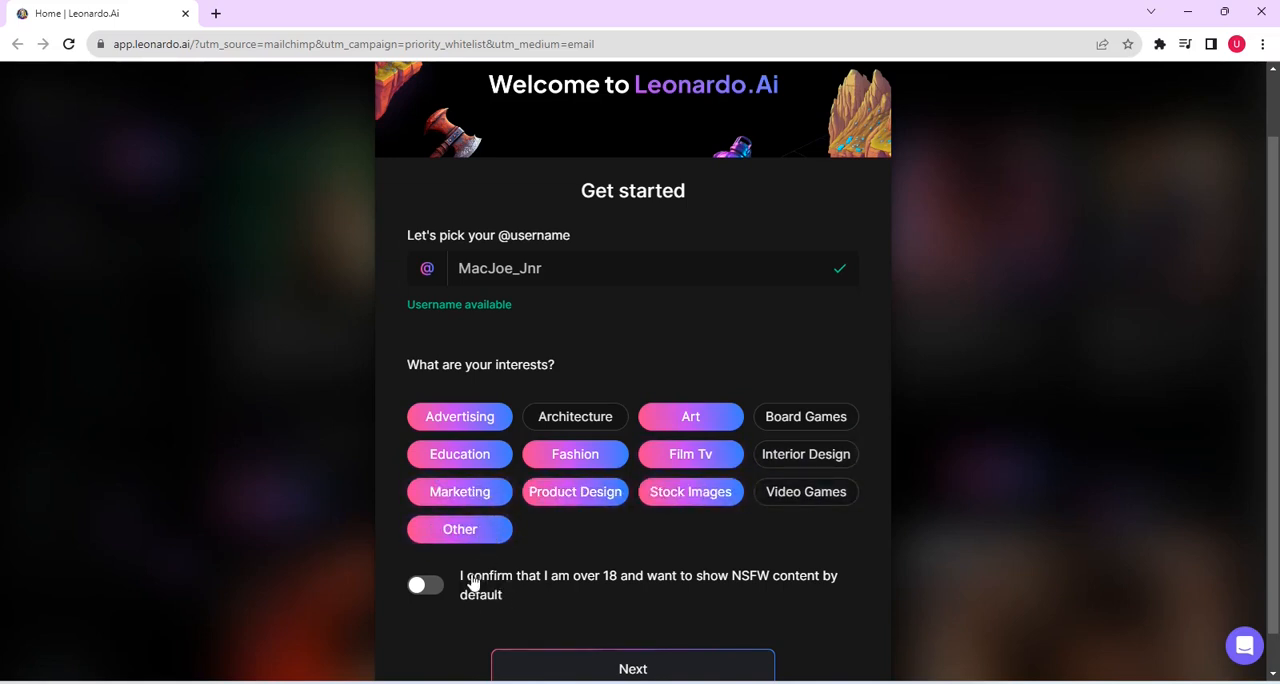
pyautogui.click(436, 591)
pyautogui.scroll(-1, 1271, 390)
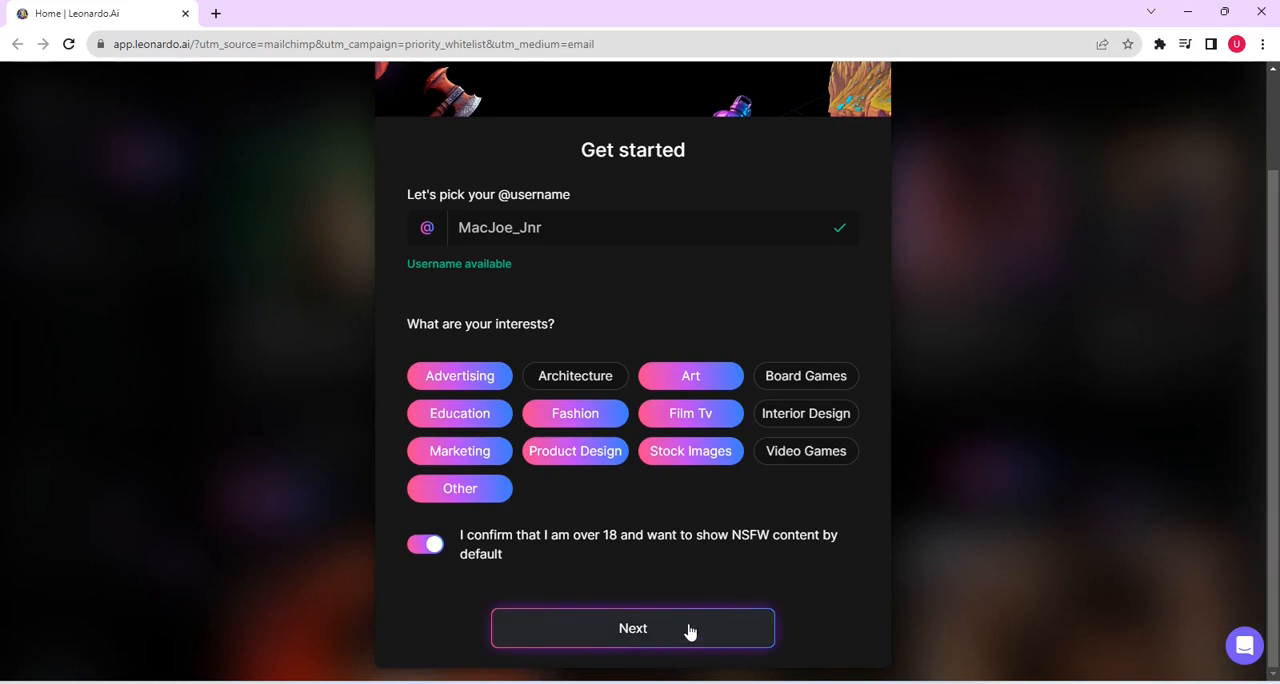
pyautogui.click(656, 630)
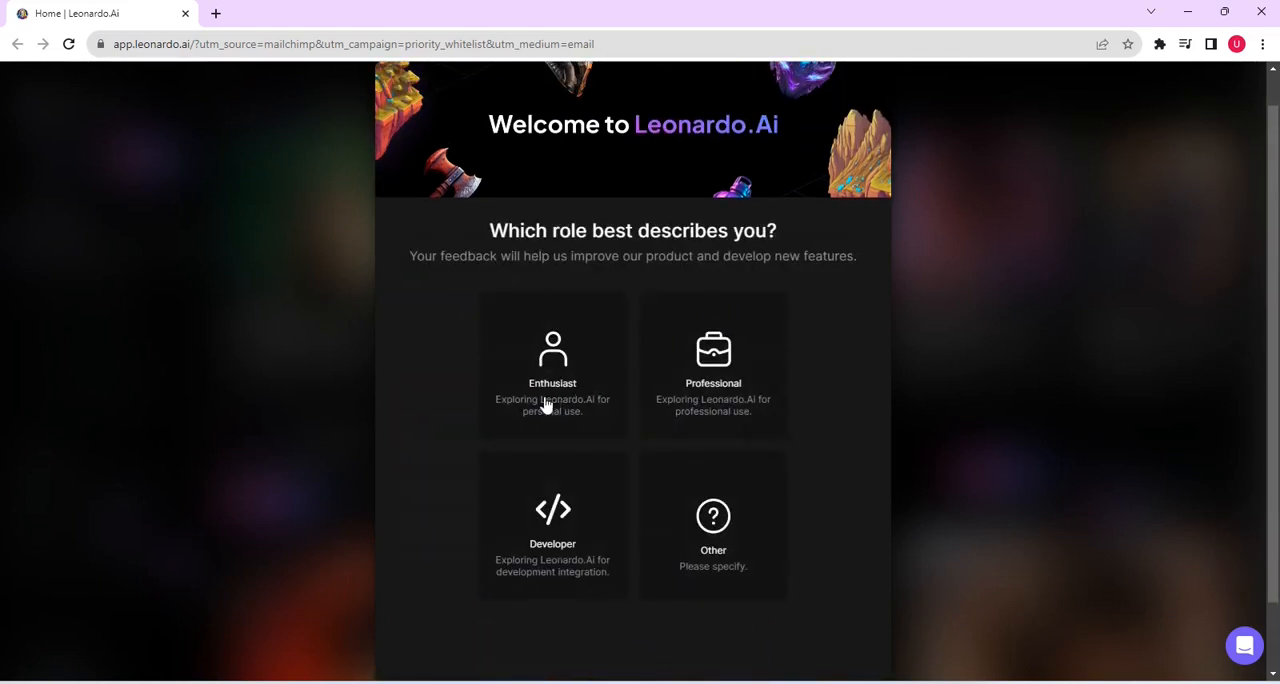
# Step: Choose Developer as the role that describes you and finish the sign-up questionnaire
pyautogui.click(548, 540)
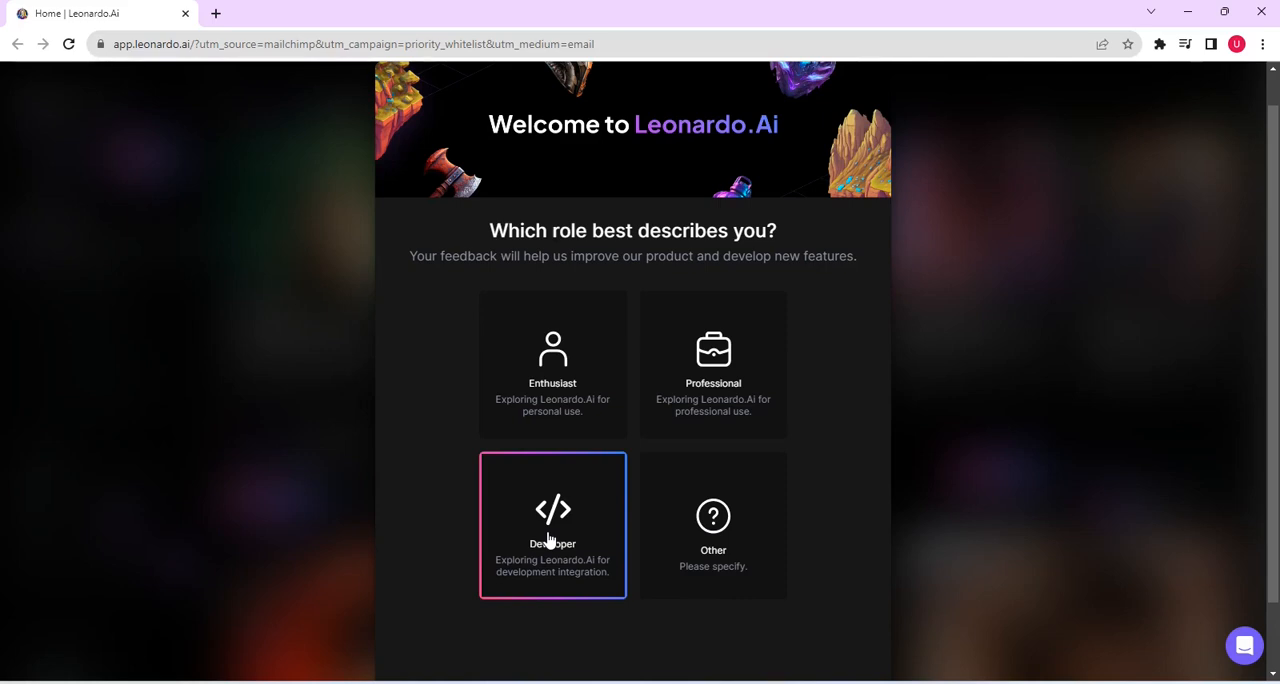
pyautogui.scroll(-2, 1274, 383)
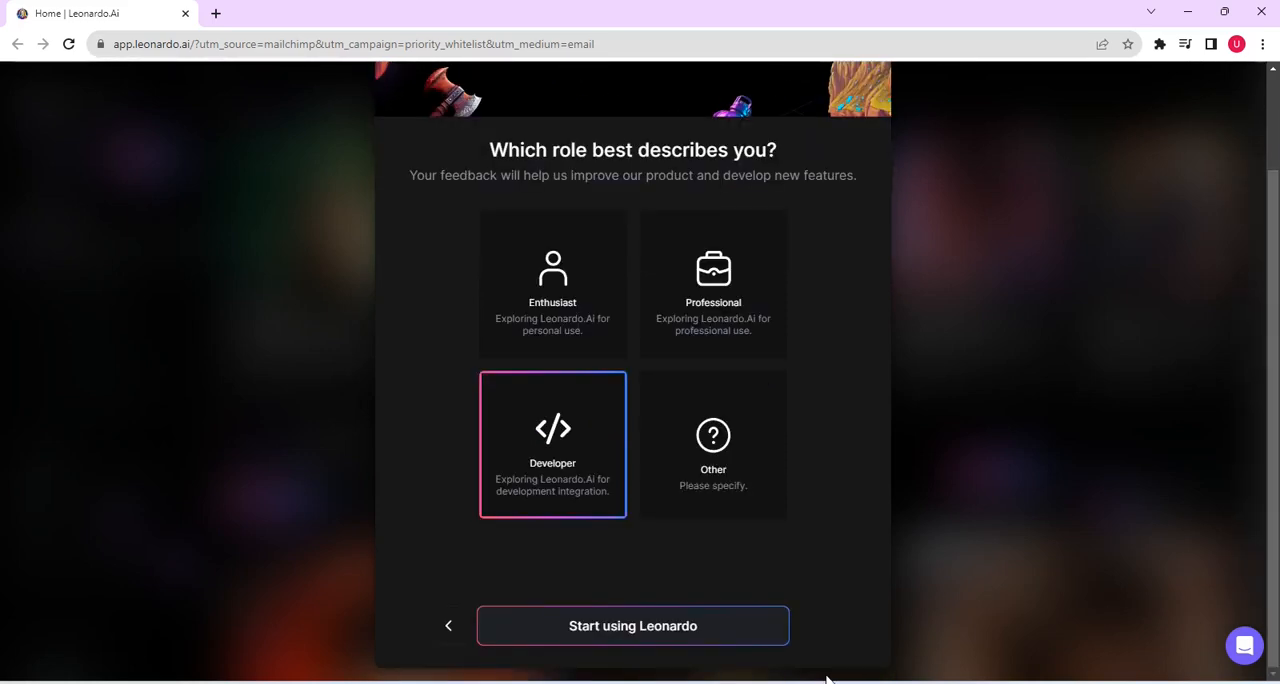
pyautogui.click(657, 628)
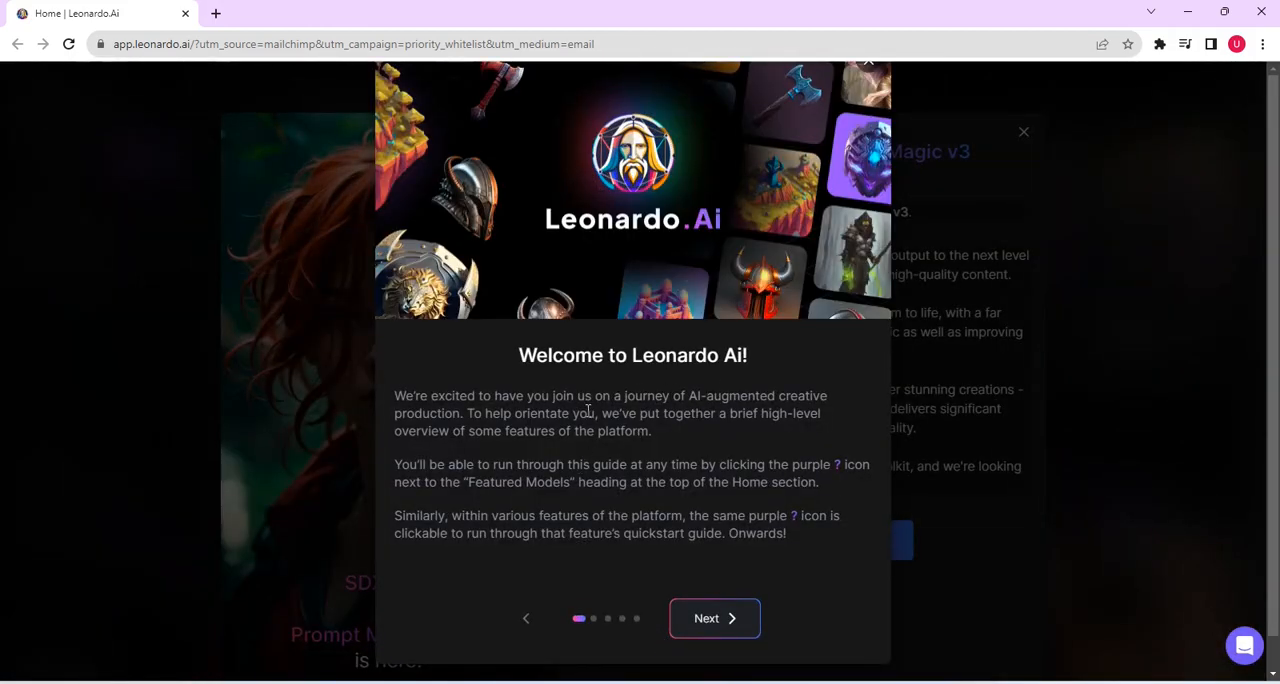
# Step: Go through all pages of the welcome tour and dismiss the Prompt Magic v3 announcement to reach the home page
pyautogui.click(716, 619)
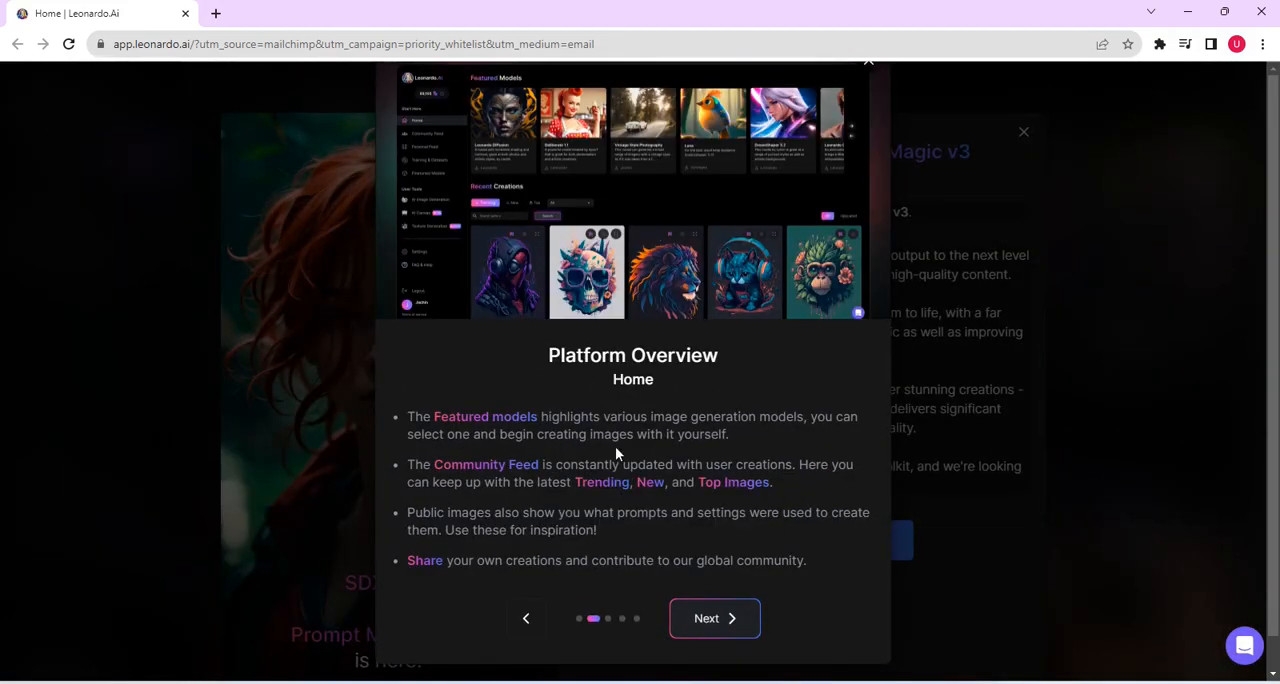
pyautogui.click(708, 618)
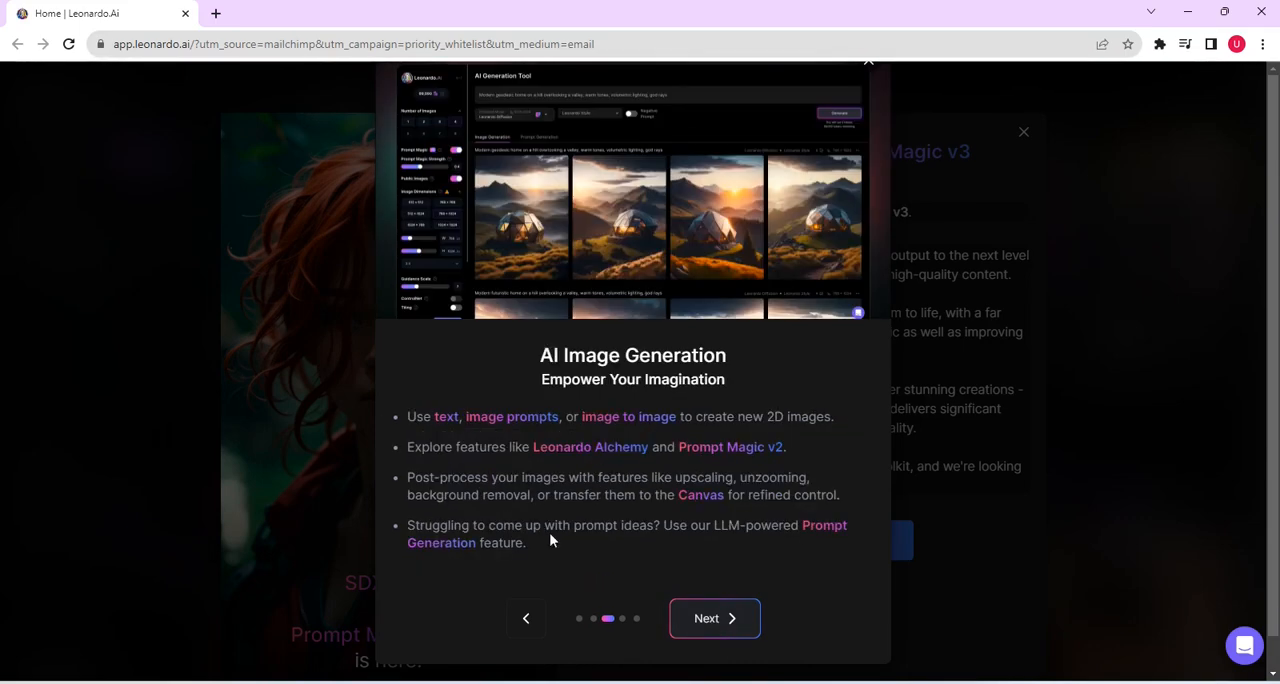
pyautogui.click(694, 624)
pyautogui.click(700, 620)
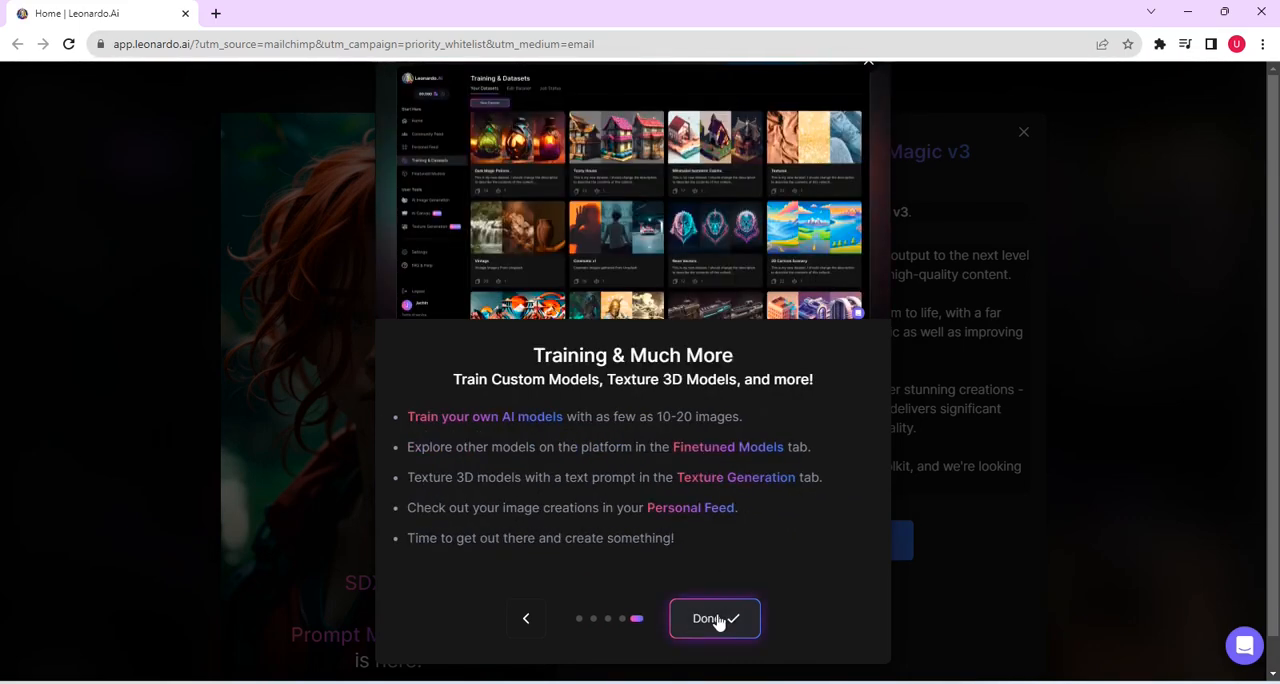
pyautogui.click(717, 619)
pyautogui.click(811, 543)
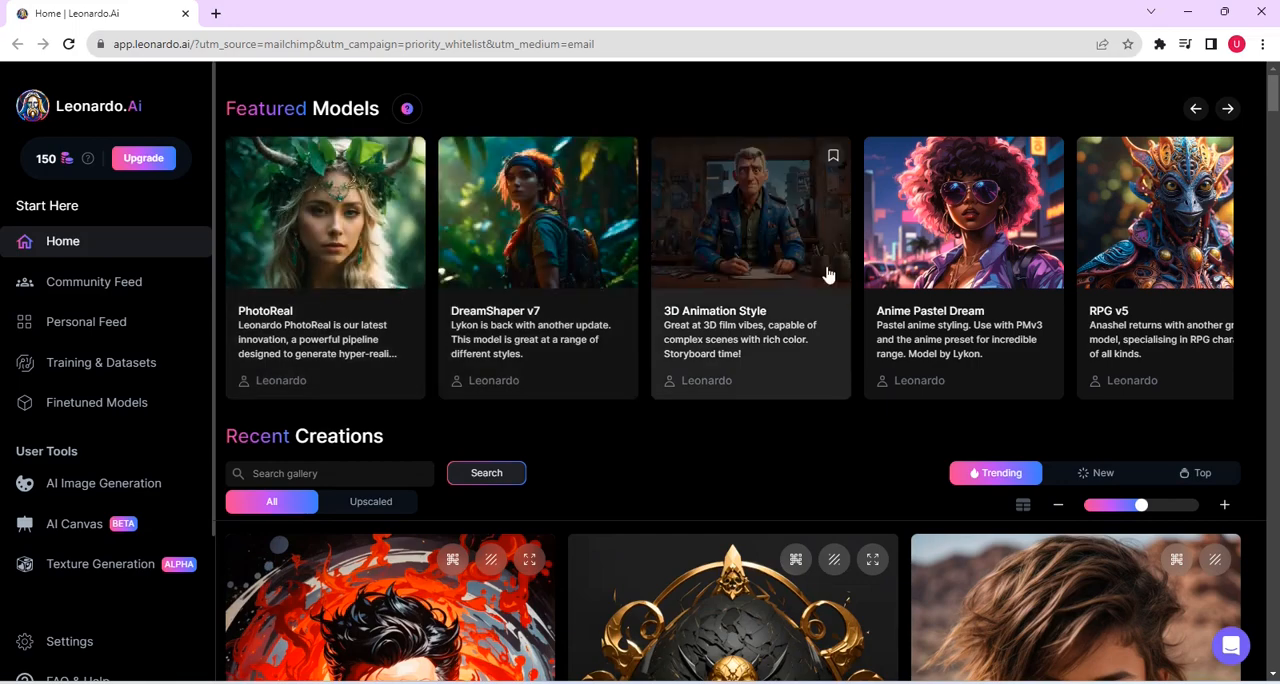
# Step: Filter the Recent Creations gallery to show only upscaled images
pyautogui.scroll(-3, 388, 203)
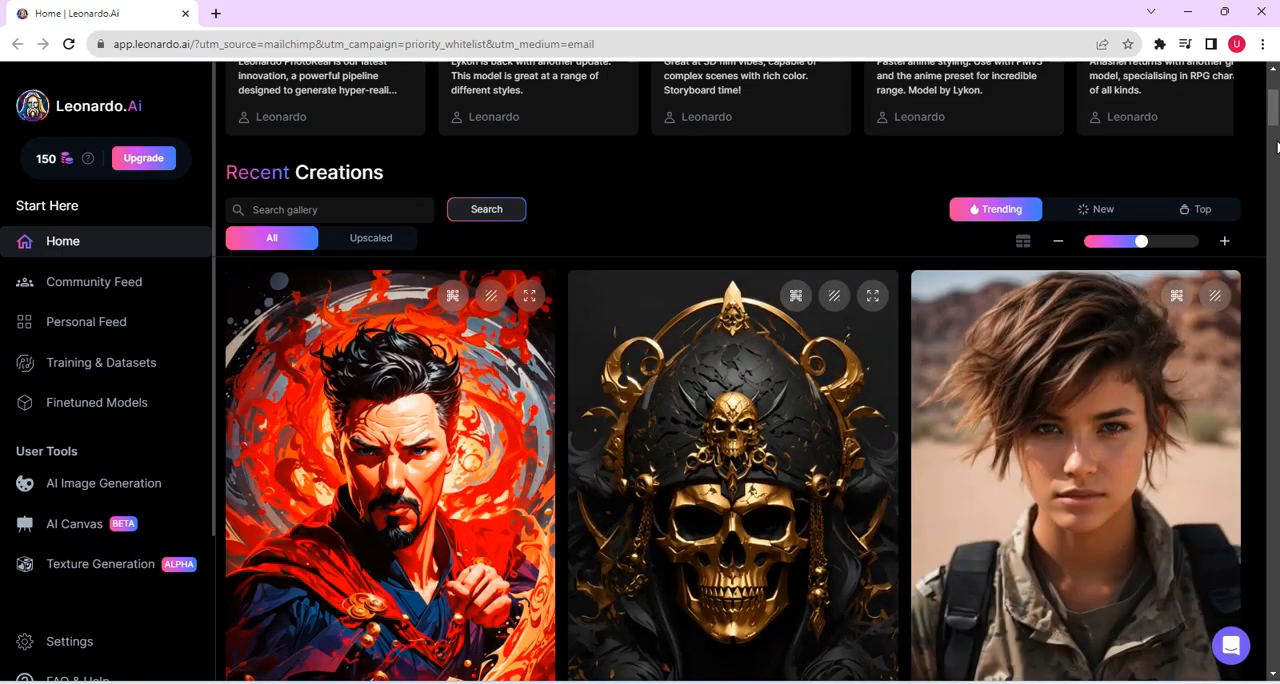
pyautogui.moveTo(1275, 119); pyautogui.dragTo(1268, 92)
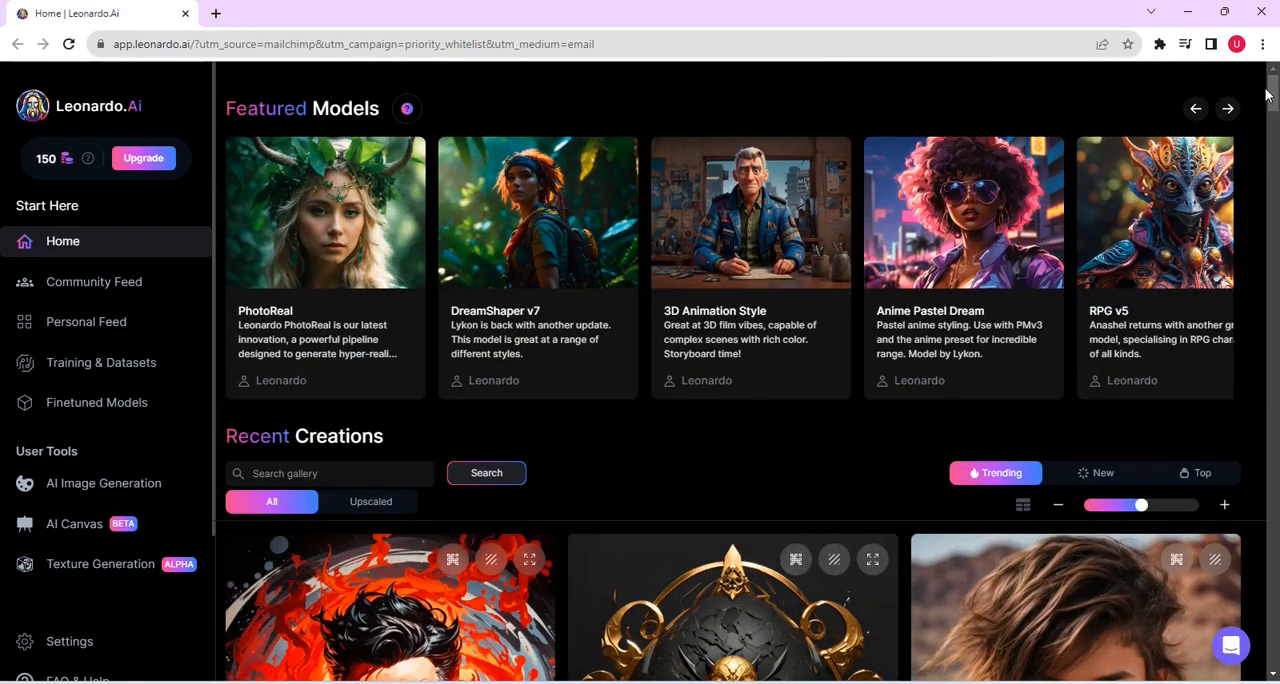
pyautogui.click(381, 504)
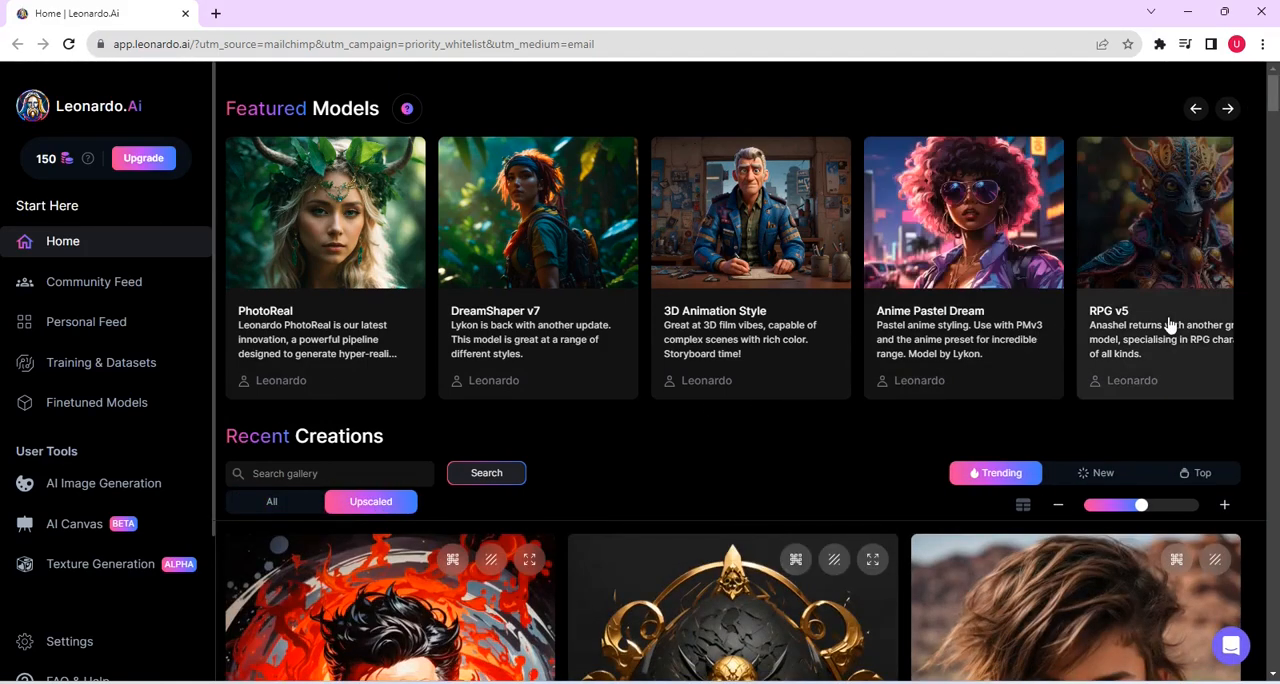
pyautogui.moveTo(1276, 105)
pyautogui.mouseDown()
pyautogui.moveTo(1276, 141)
pyautogui.moveTo(1276, 98)
pyautogui.mouseUp()
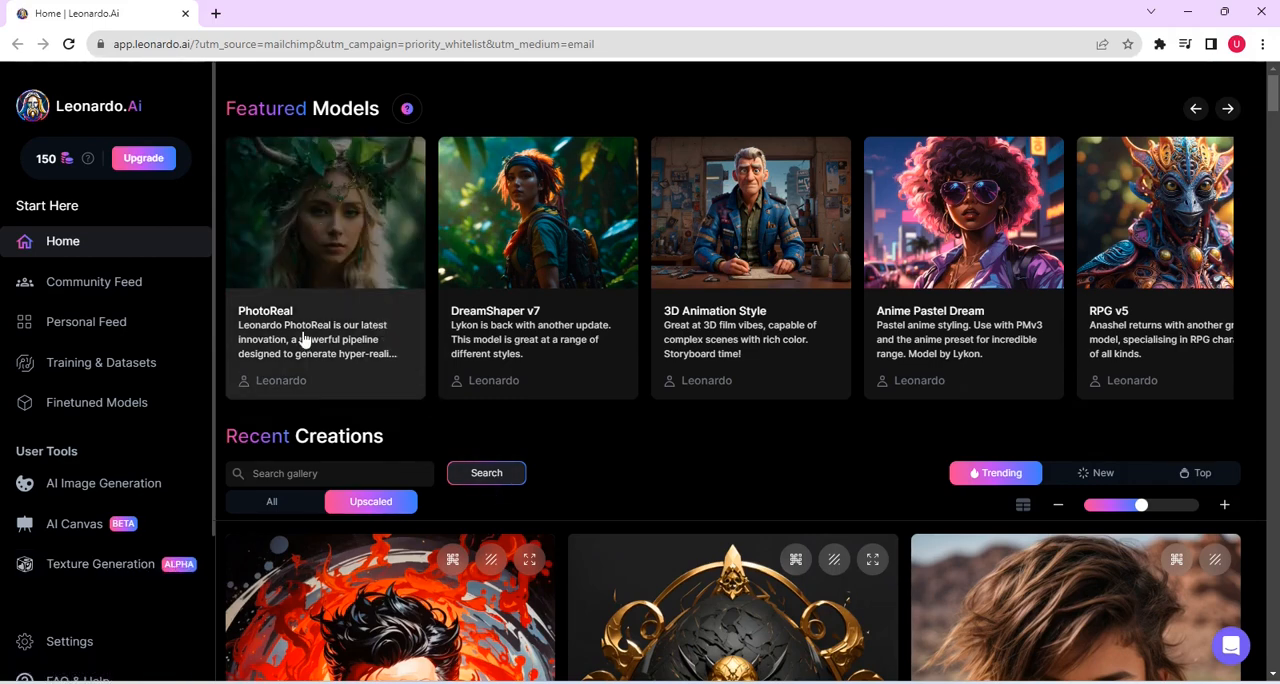
# Step: Examine the PhotoReal featured model's description and the images created with it, and close its details
pyautogui.click(322, 234)
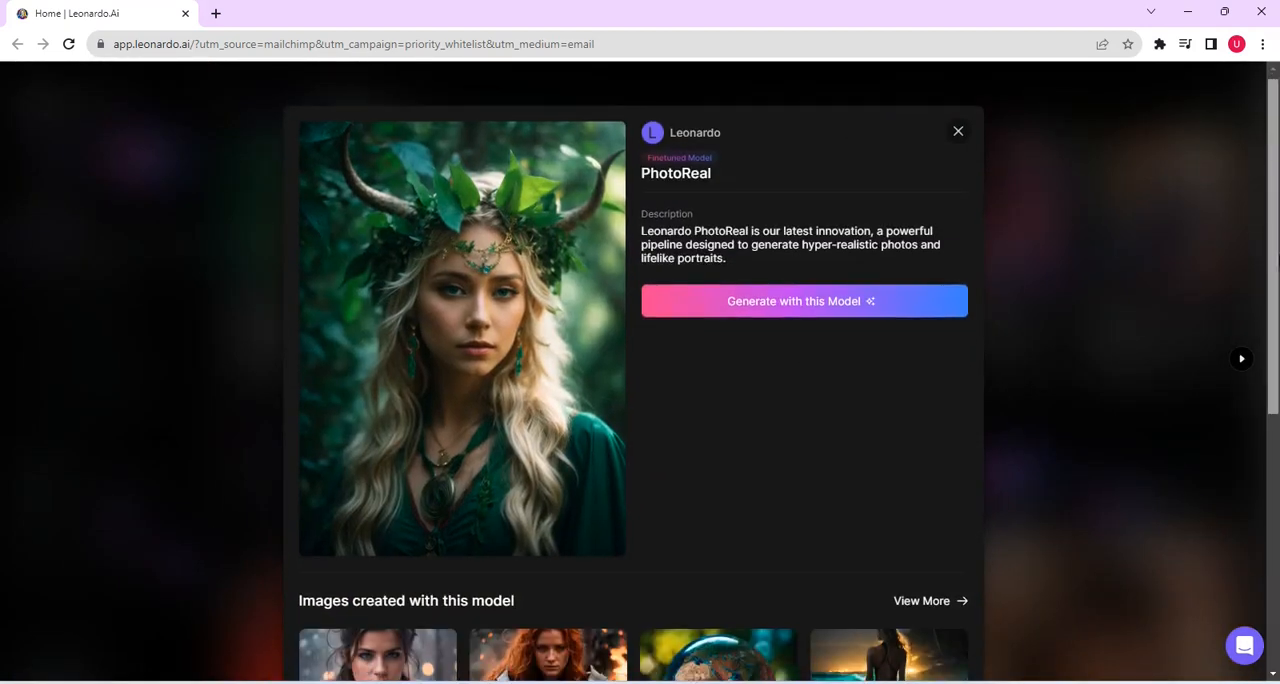
pyautogui.scroll(-5, 633, 370)
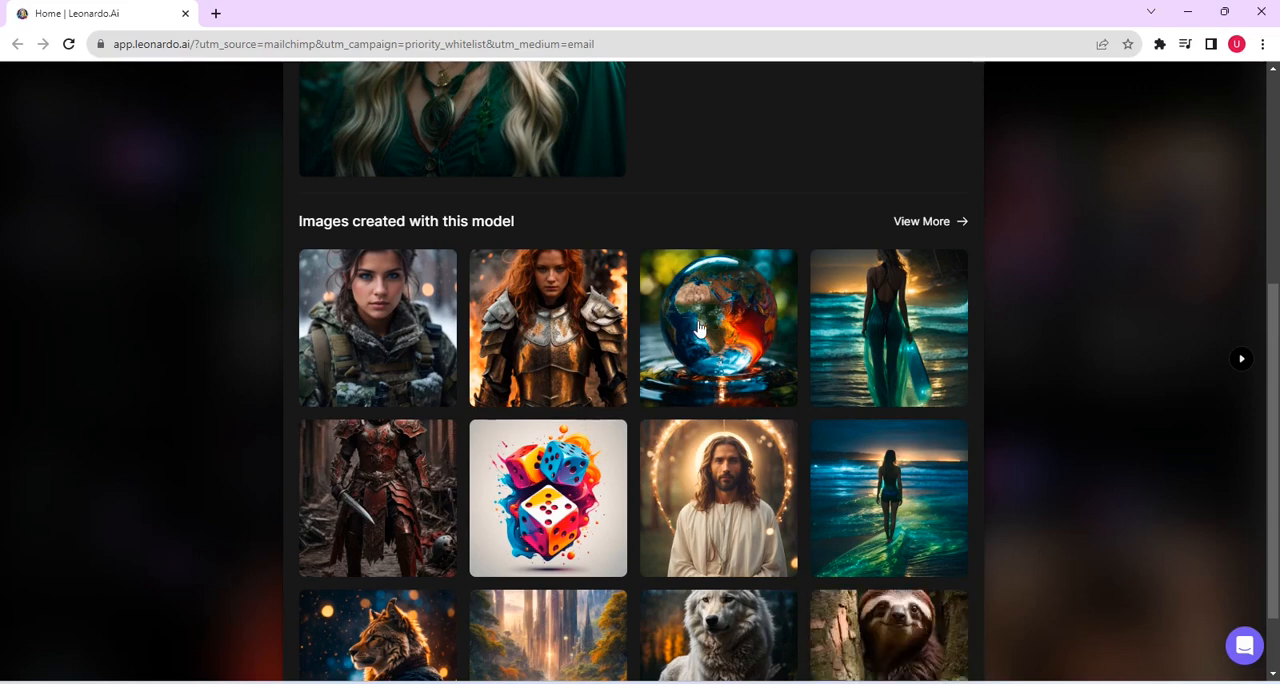
pyautogui.scroll(4, 1276, 232)
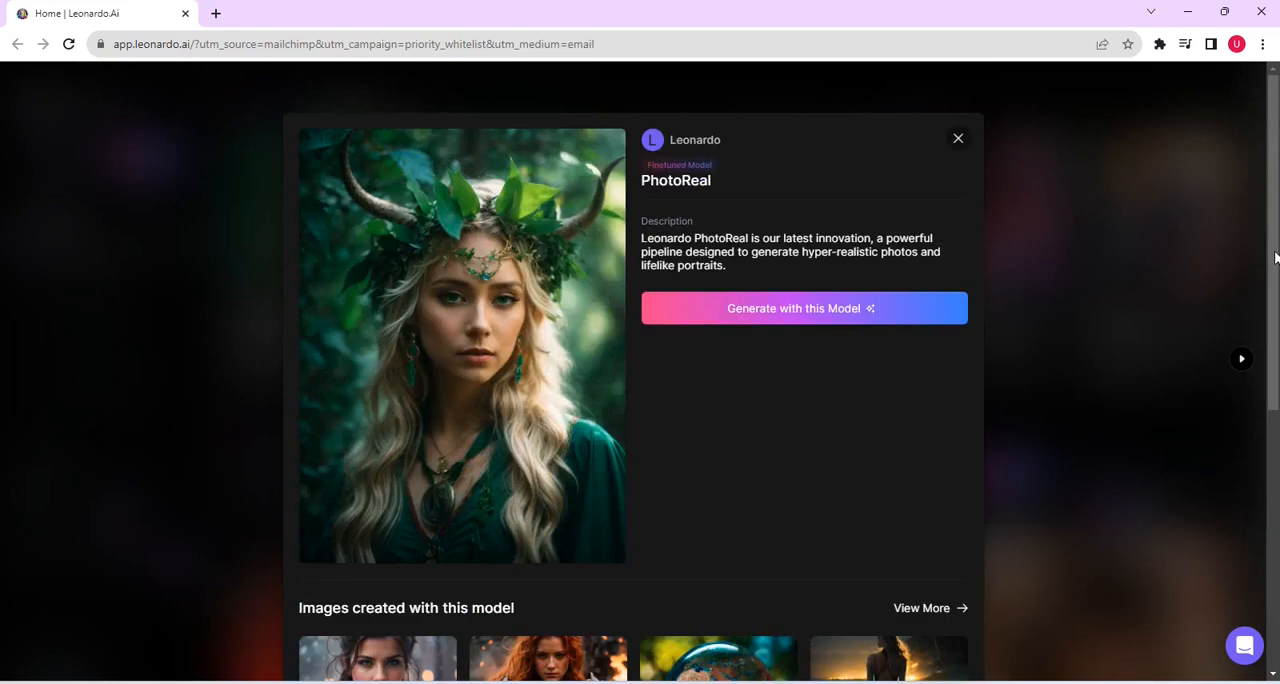
pyautogui.scroll(-3, 1276, 232)
pyautogui.scroll(-3, 1274, 506)
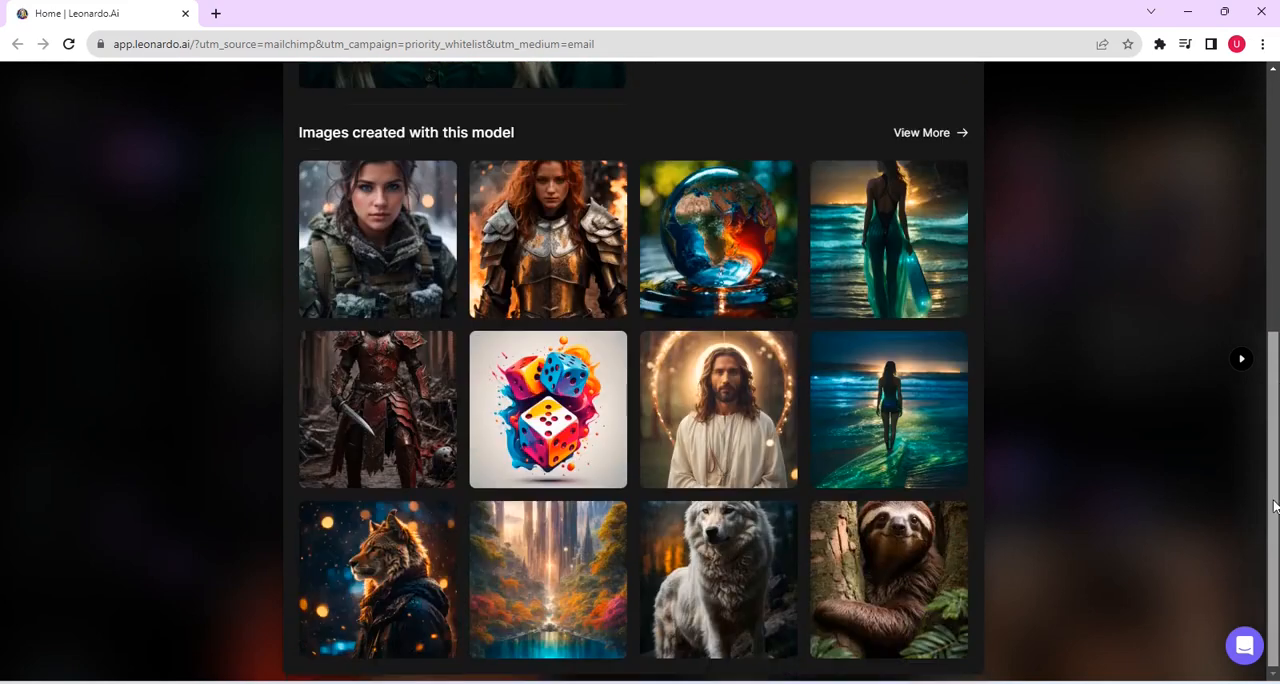
pyautogui.scroll(6, 1237, 286)
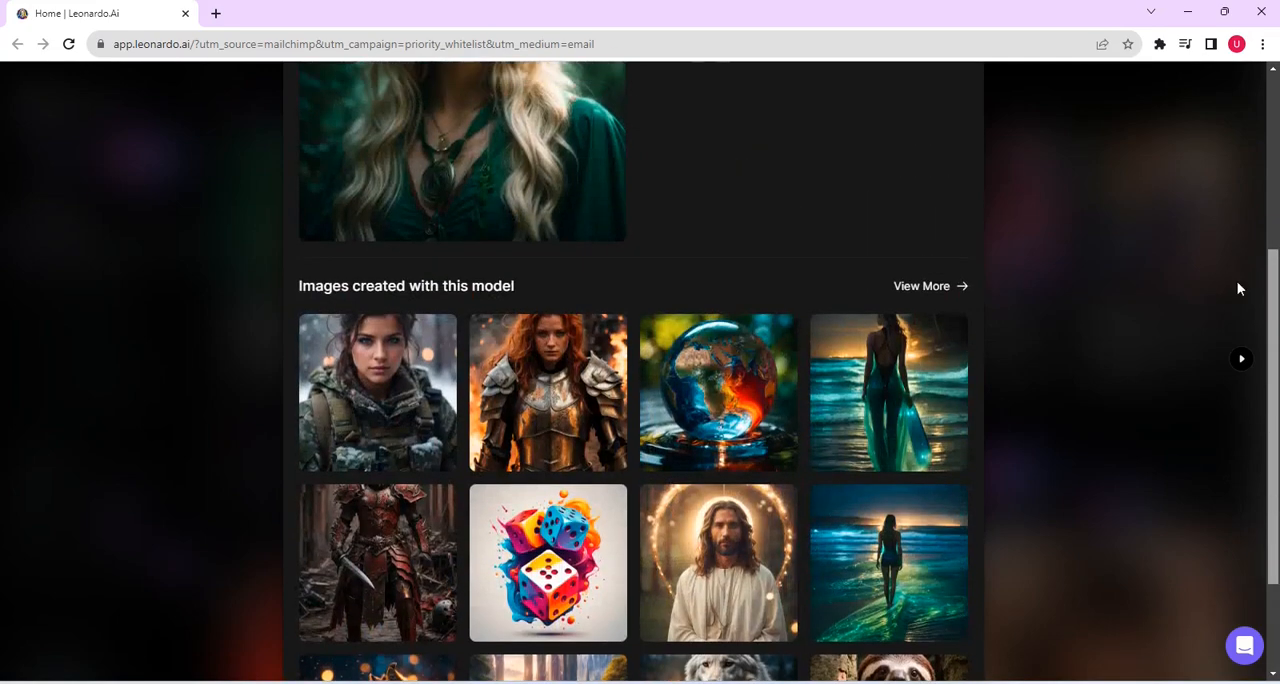
pyautogui.click(957, 140)
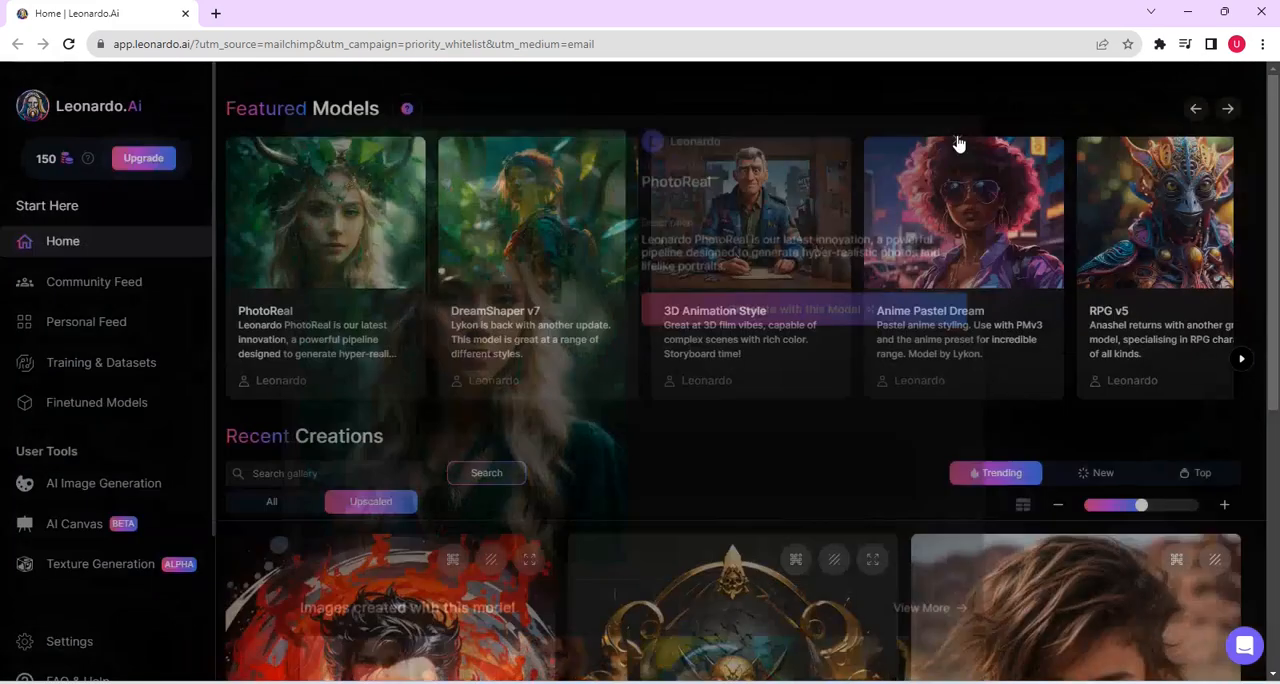
# Step: Examine the DreamShaper v7 model's details and sample images, and return to the home page
pyautogui.click(544, 282)
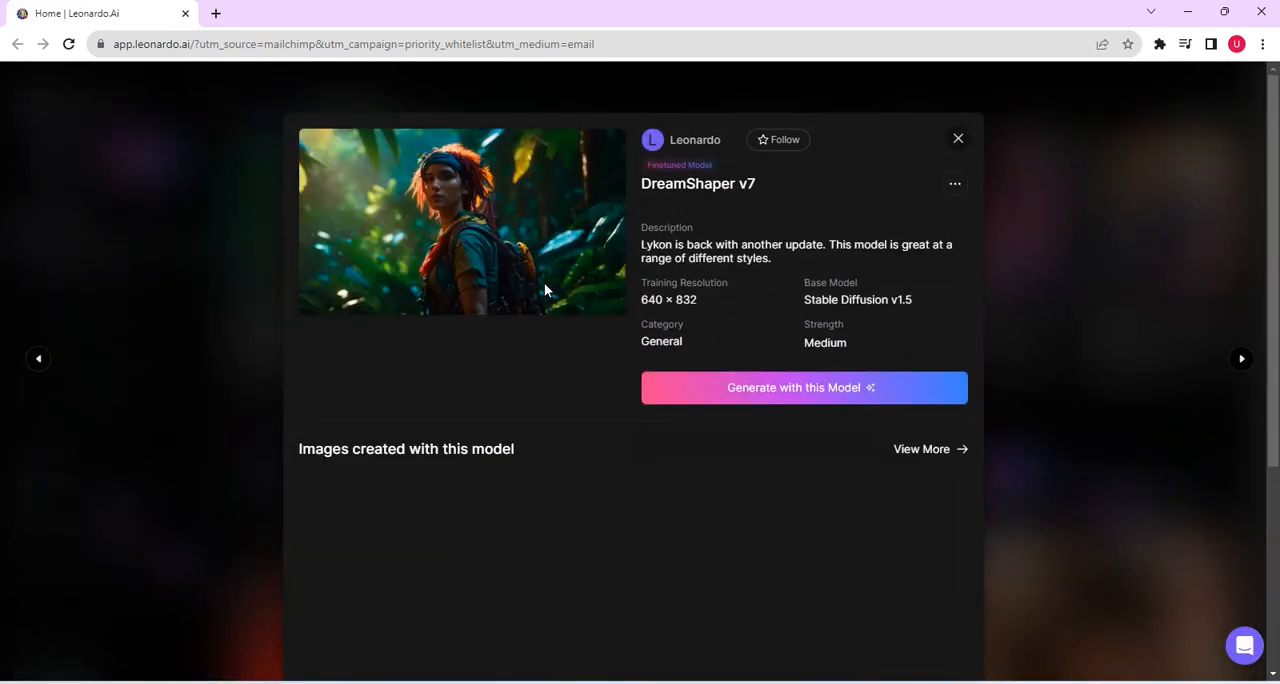
pyautogui.scroll(-2, 1273, 229)
pyautogui.moveTo(1274, 229); pyautogui.dragTo(1246, 186)
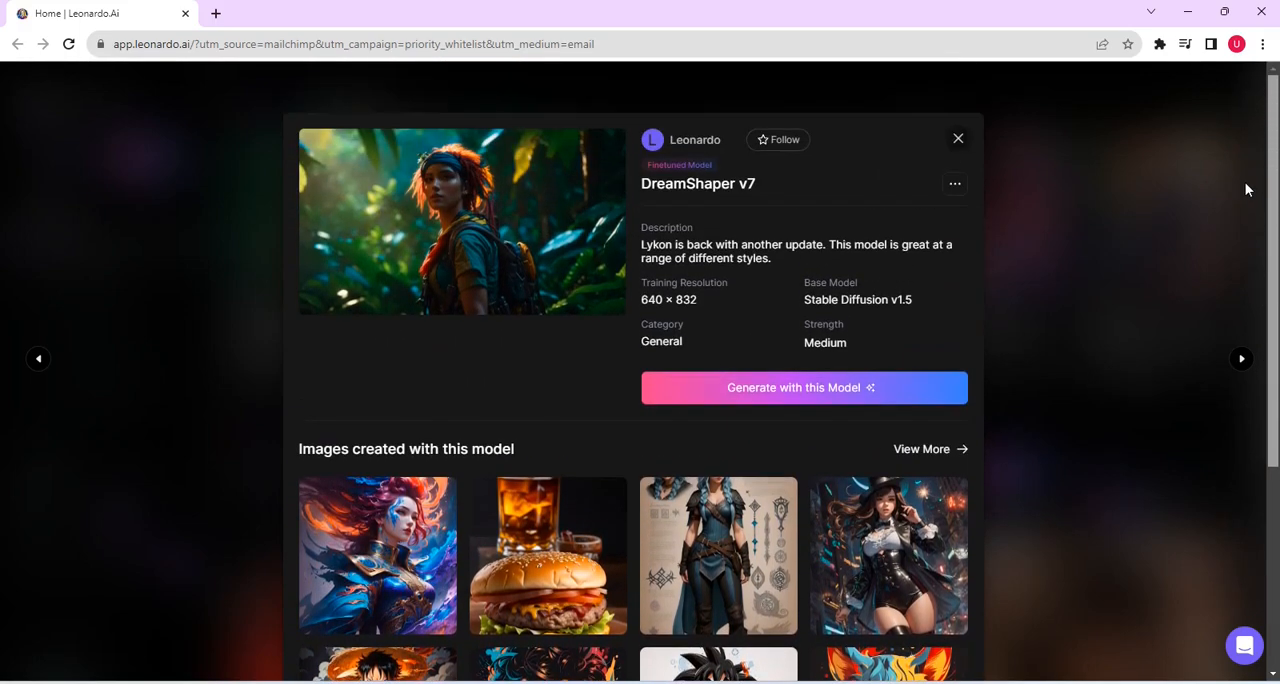
pyautogui.click(959, 142)
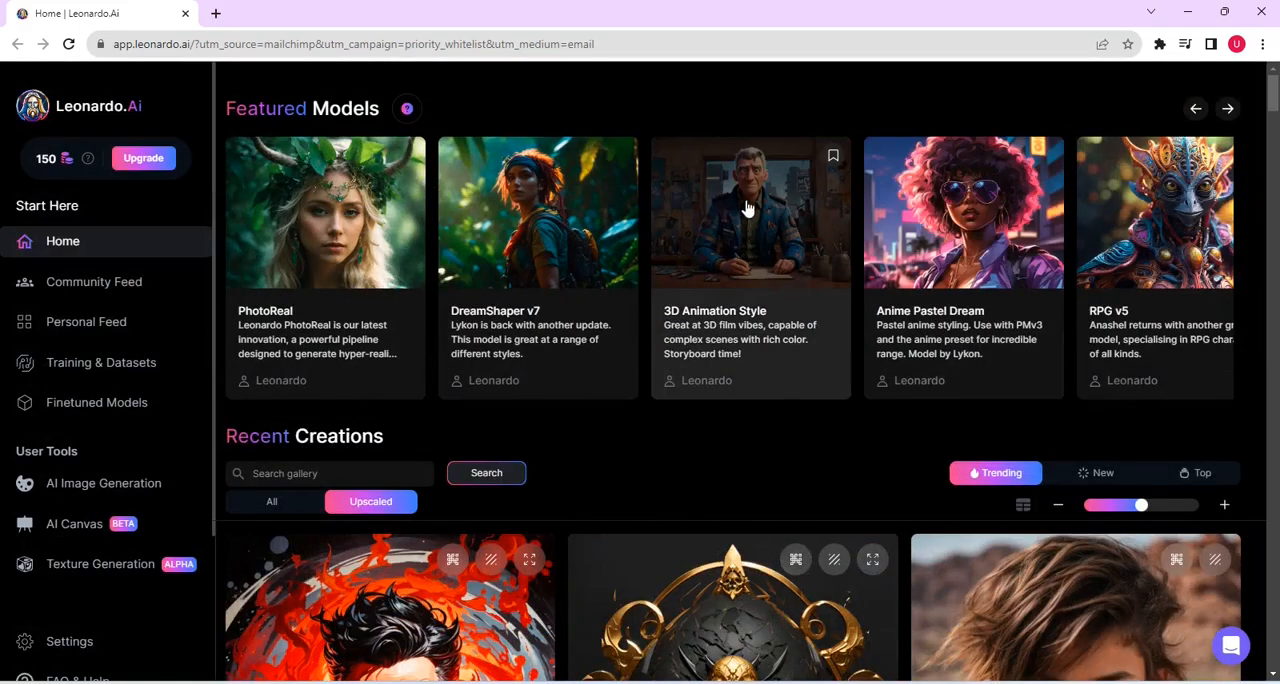
# Step: Examine the 3D Animation Style model's details and sample images, and close them
pyautogui.click(740, 304)
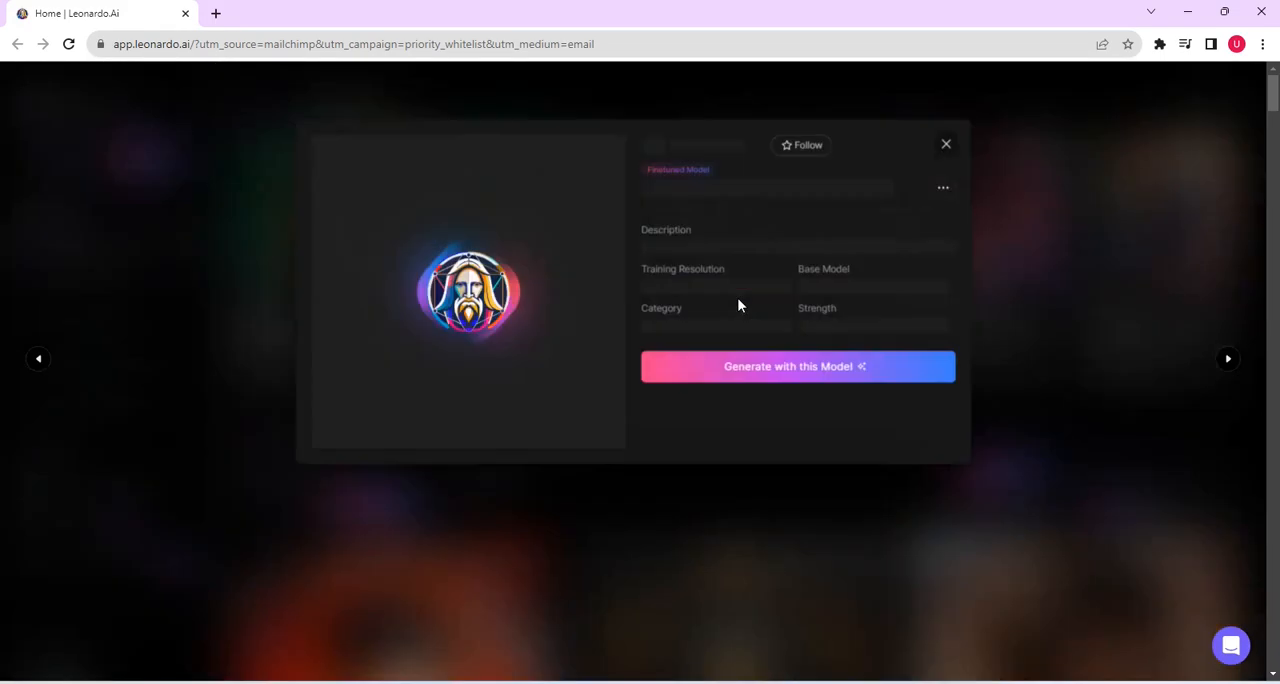
pyautogui.scroll(-3, 878, 381)
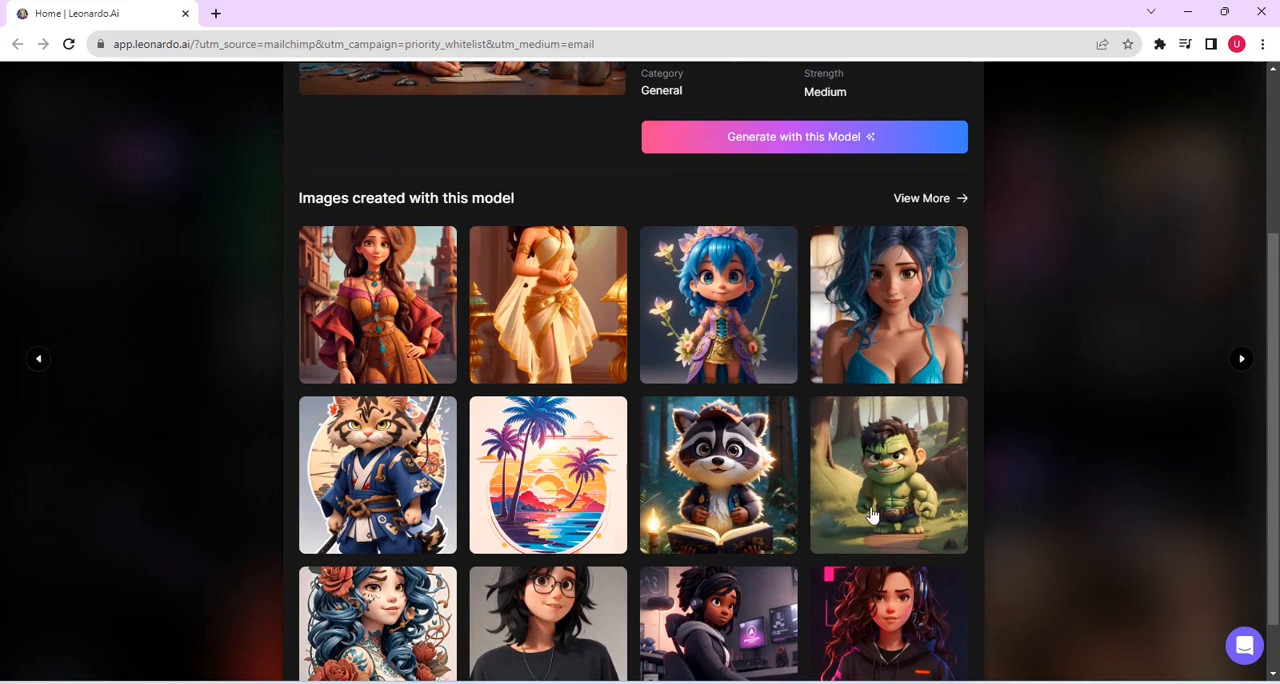
pyautogui.scroll(3, 588, 622)
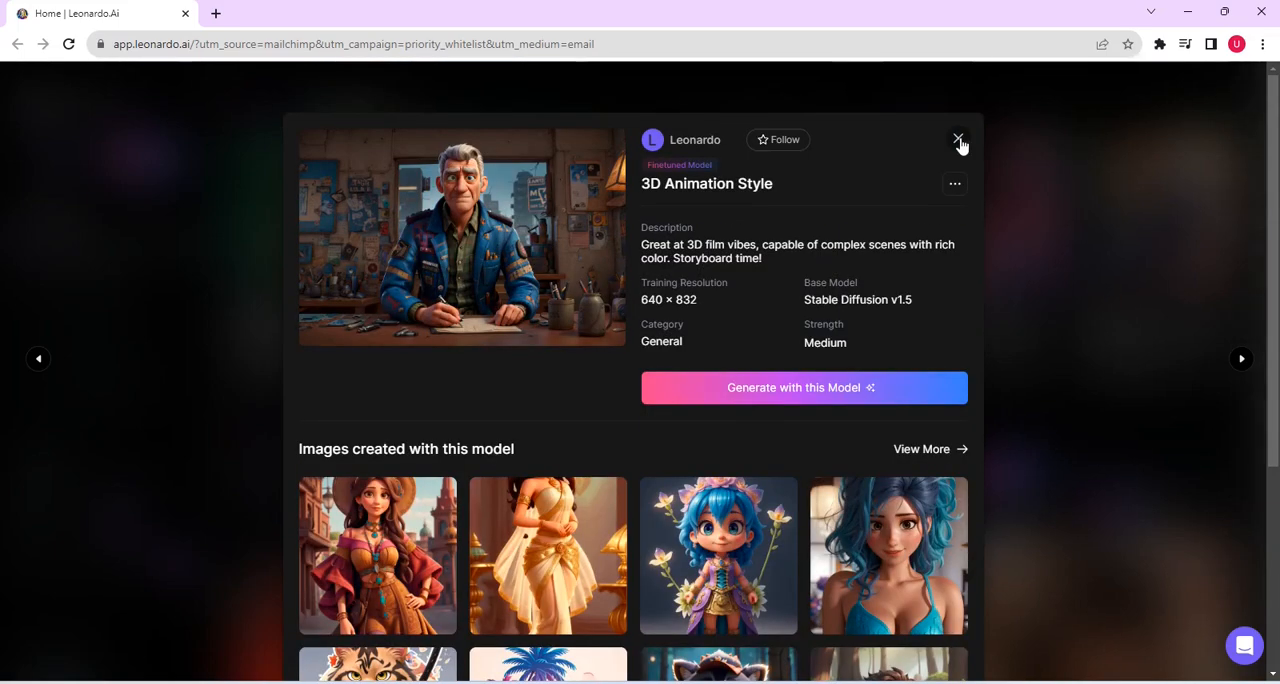
pyautogui.click(959, 140)
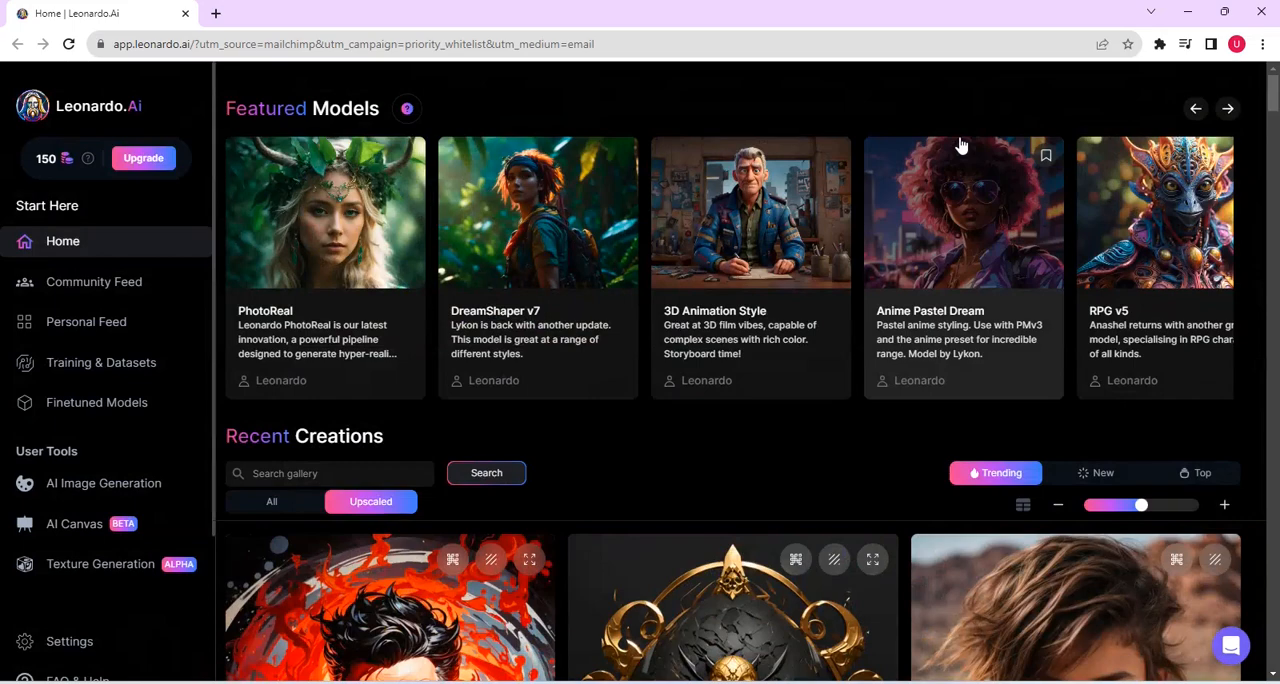
# Step: Examine the Anime Pastel Dream model's details and the images made with it, and close them
pyautogui.click(967, 250)
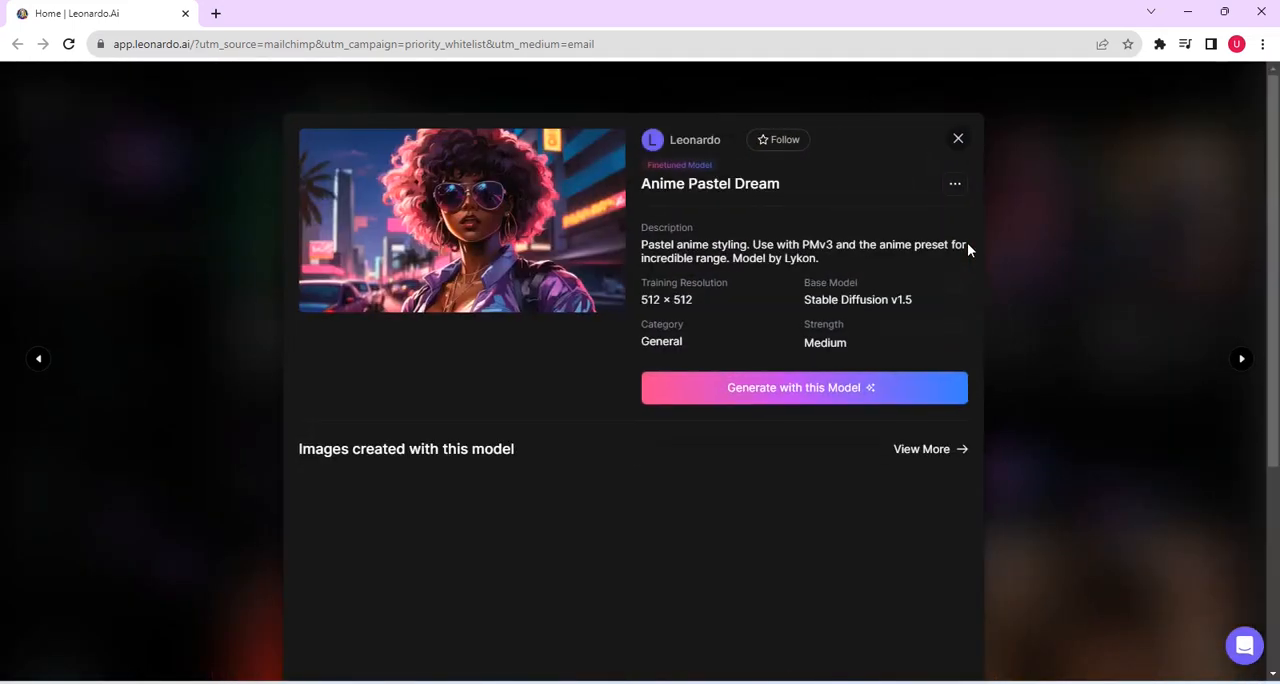
pyautogui.moveTo(1276, 244); pyautogui.dragTo(1271, 437)
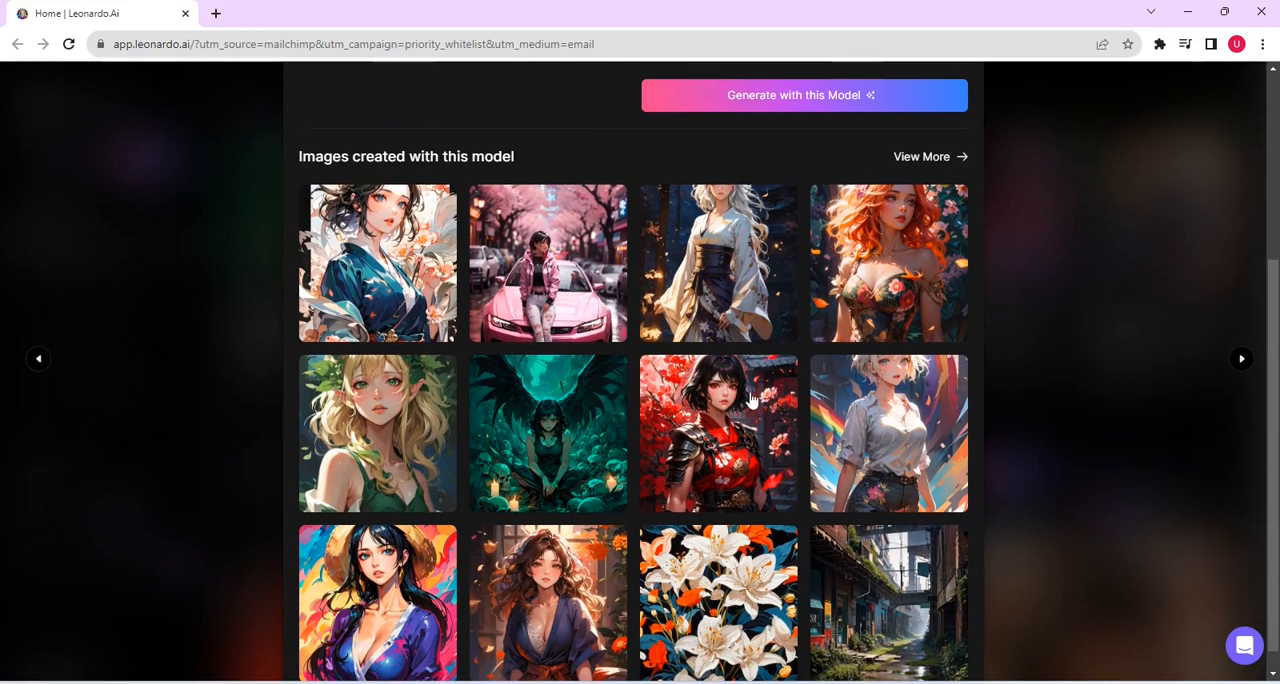
pyautogui.scroll(5, 610, 492)
pyautogui.click(956, 137)
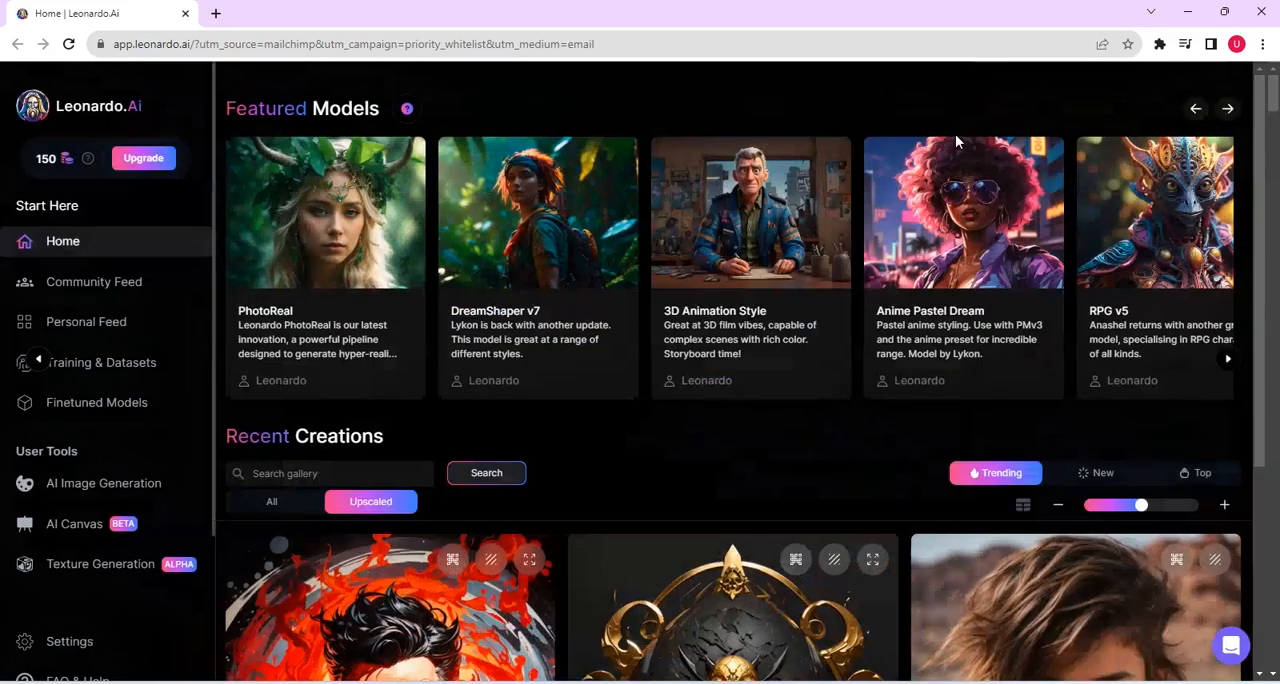
# Step: Examine the RPG v5 model's details and sample images, and browse on through the featured models past Absolute Reality v1.6
pyautogui.click(1160, 274)
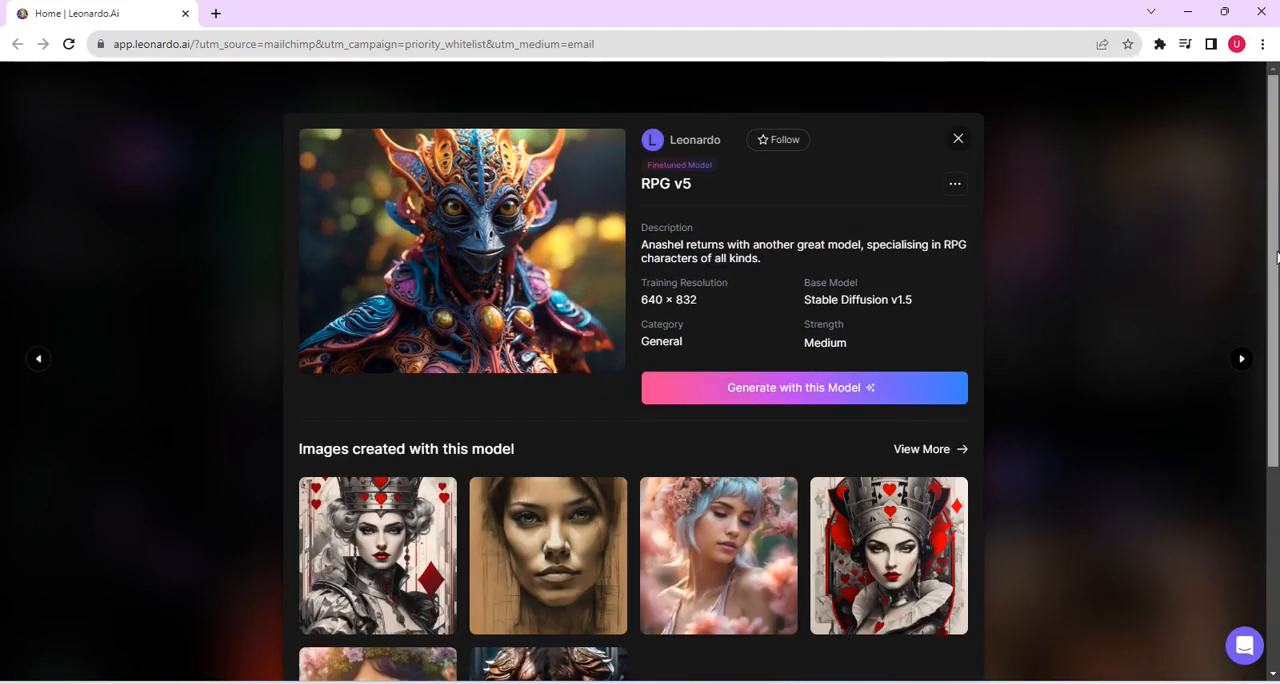
pyautogui.scroll(-3, 962, 427)
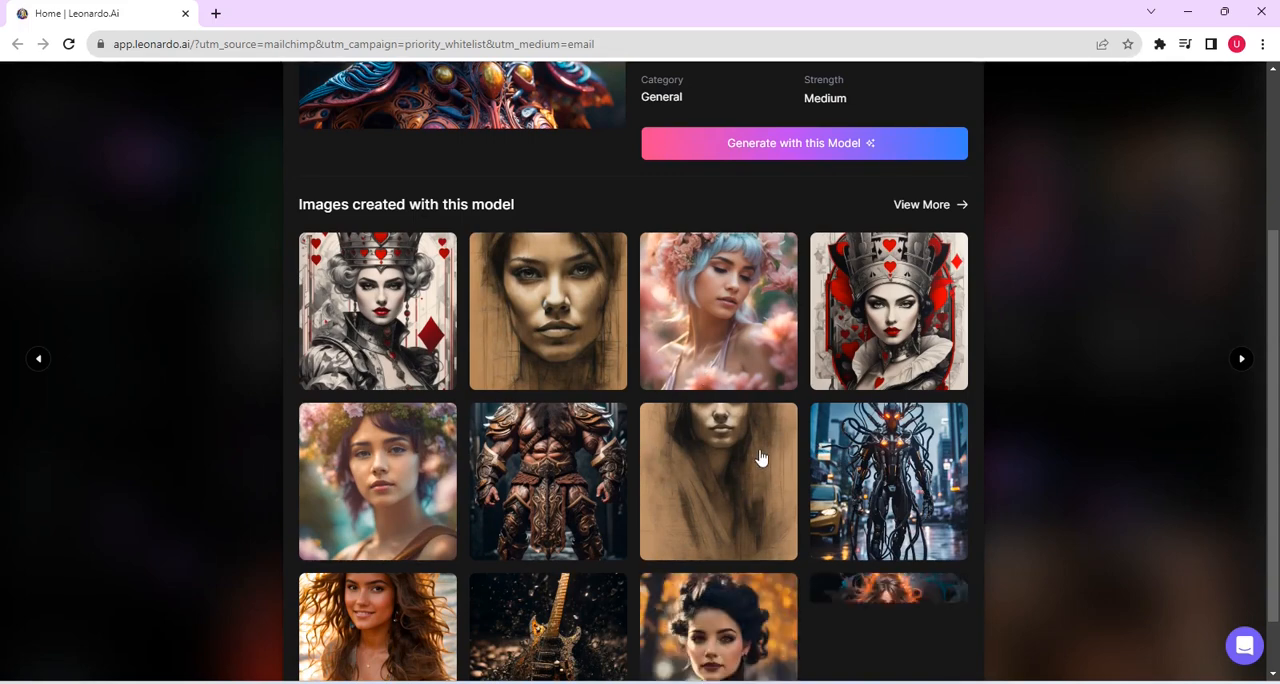
pyautogui.click(1232, 112)
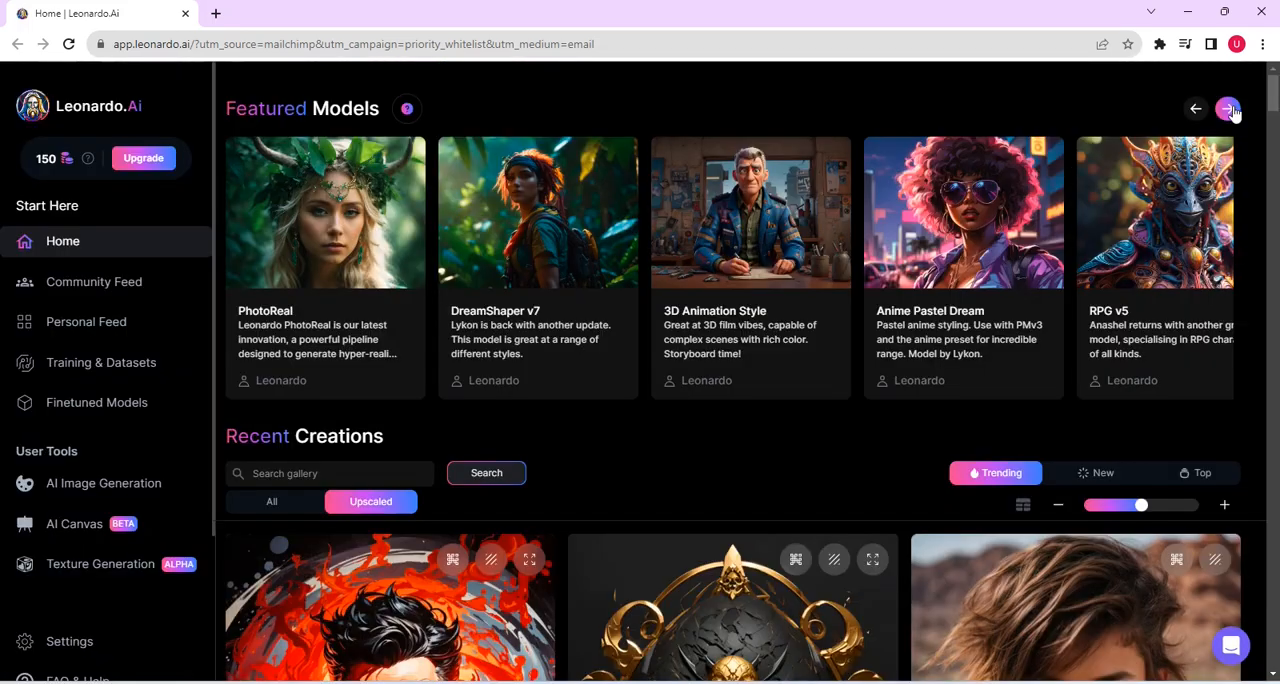
pyautogui.click(1229, 109)
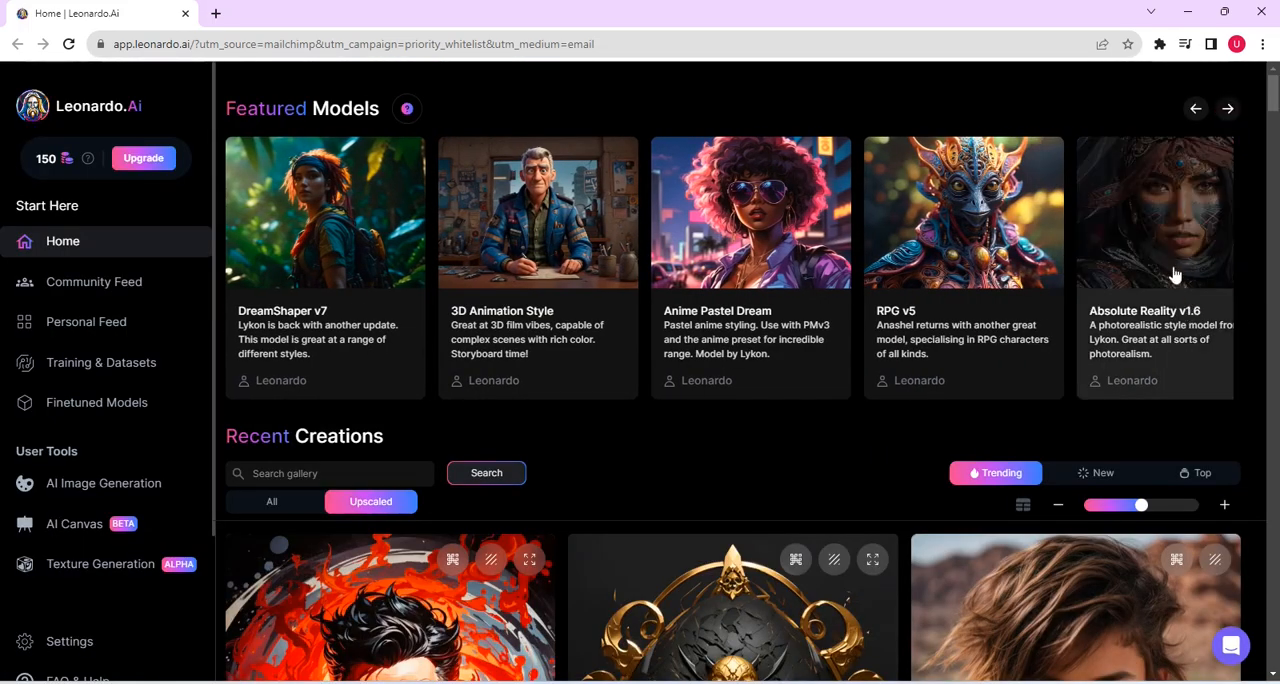
pyautogui.click(1227, 109)
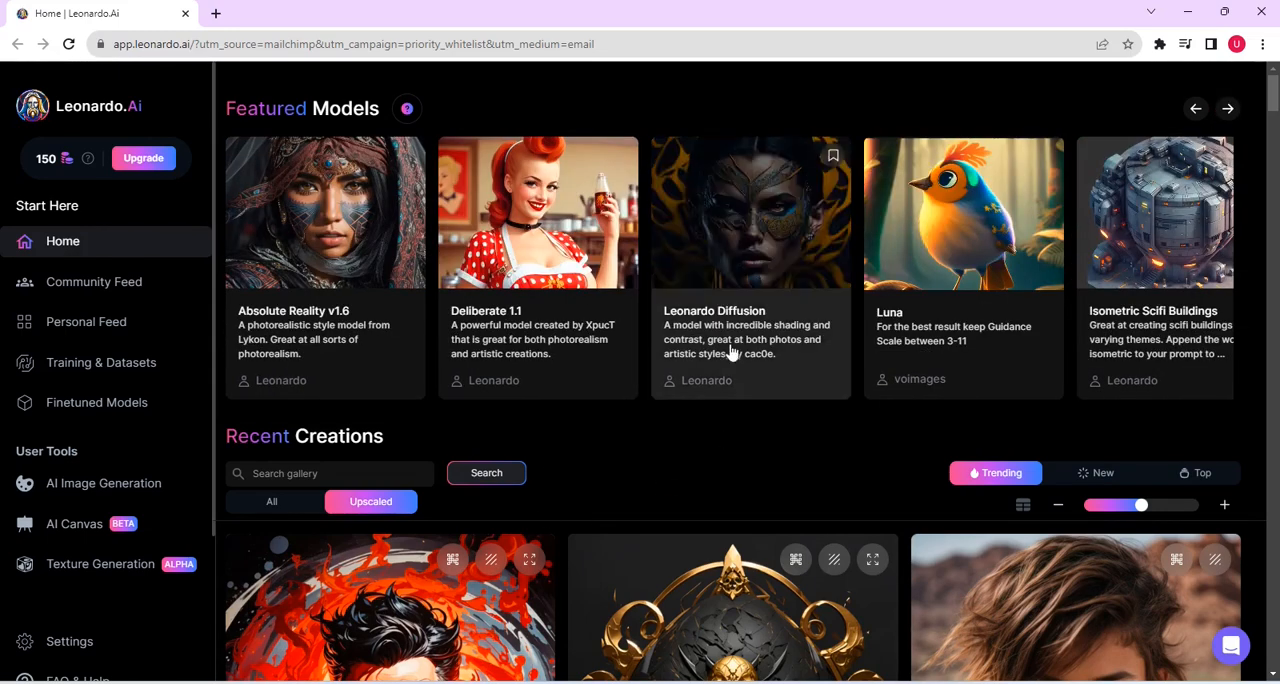
# Step: Show all recent creations in the gallery, and start image generation with the 3D Animation Style model, dismissing the introduction
pyautogui.click(268, 502)
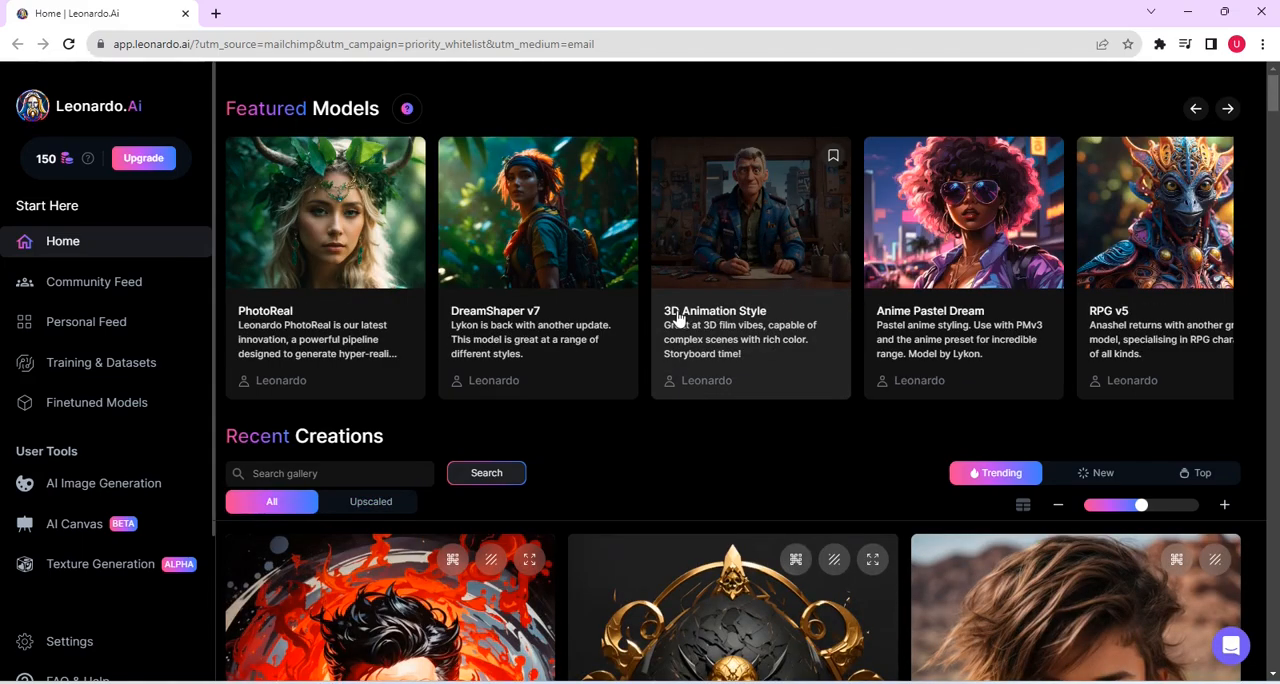
pyautogui.click(736, 313)
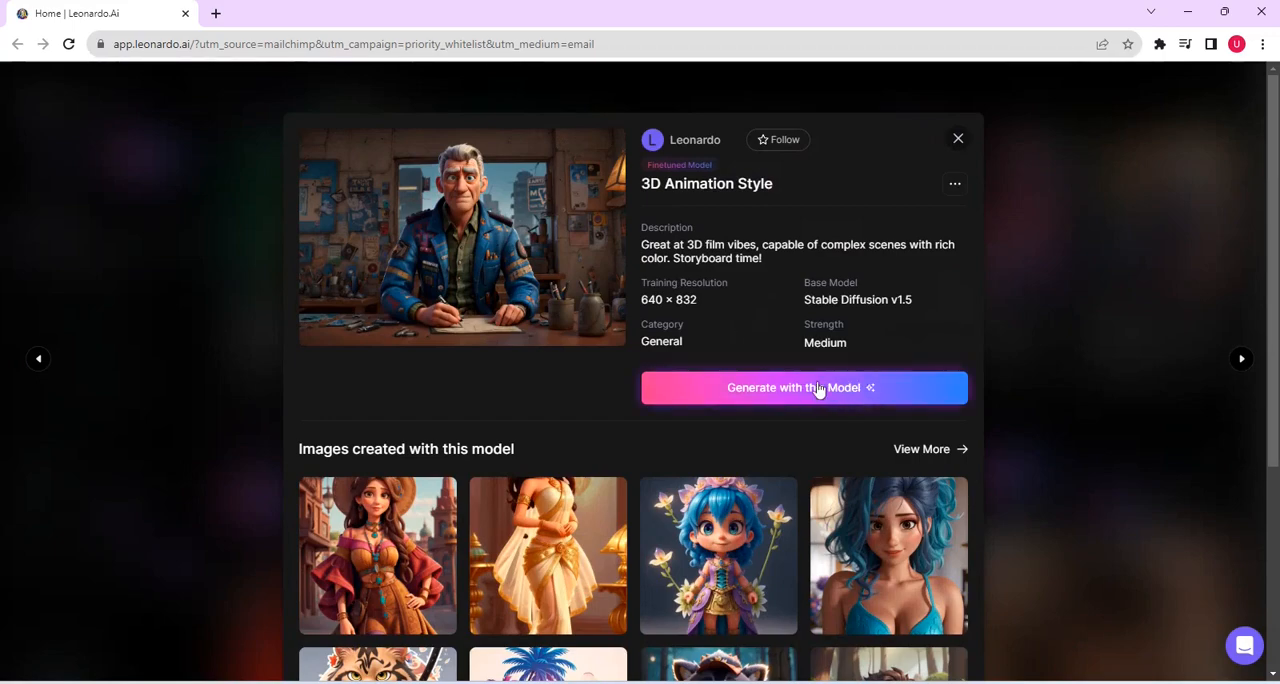
pyautogui.click(818, 389)
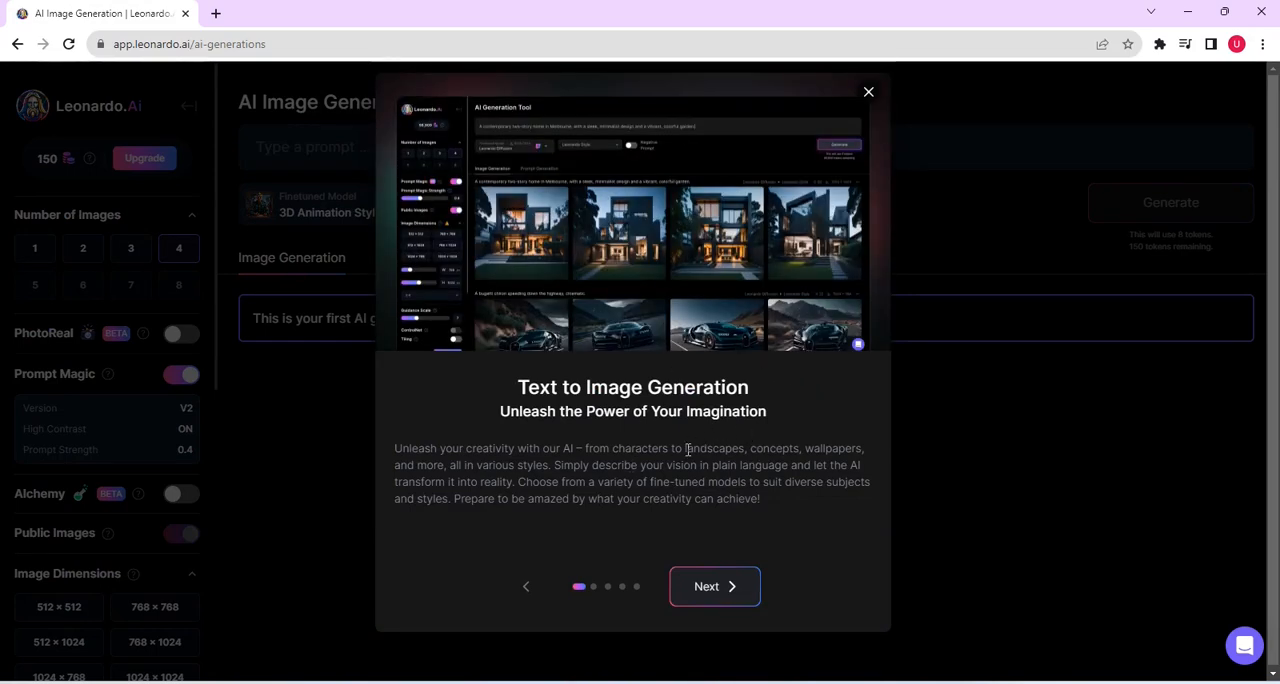
pyautogui.click(868, 92)
# Step: Enter the prompt "A spacecraft landing on the surface of the sun, very detailed, realistic, galaxy, stars, moons"
pyautogui.click(312, 144)
pyautogui.write('A')
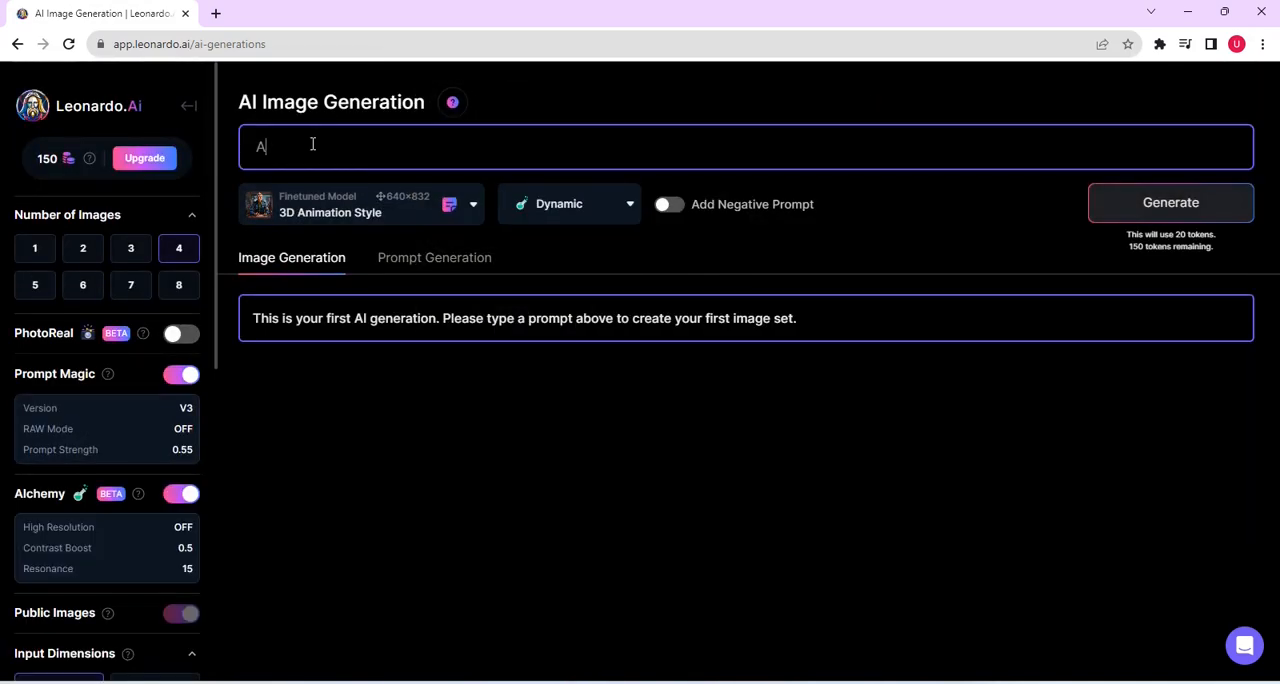
pyautogui.write(' spacecraft landing on the surface of the sun, very detai')
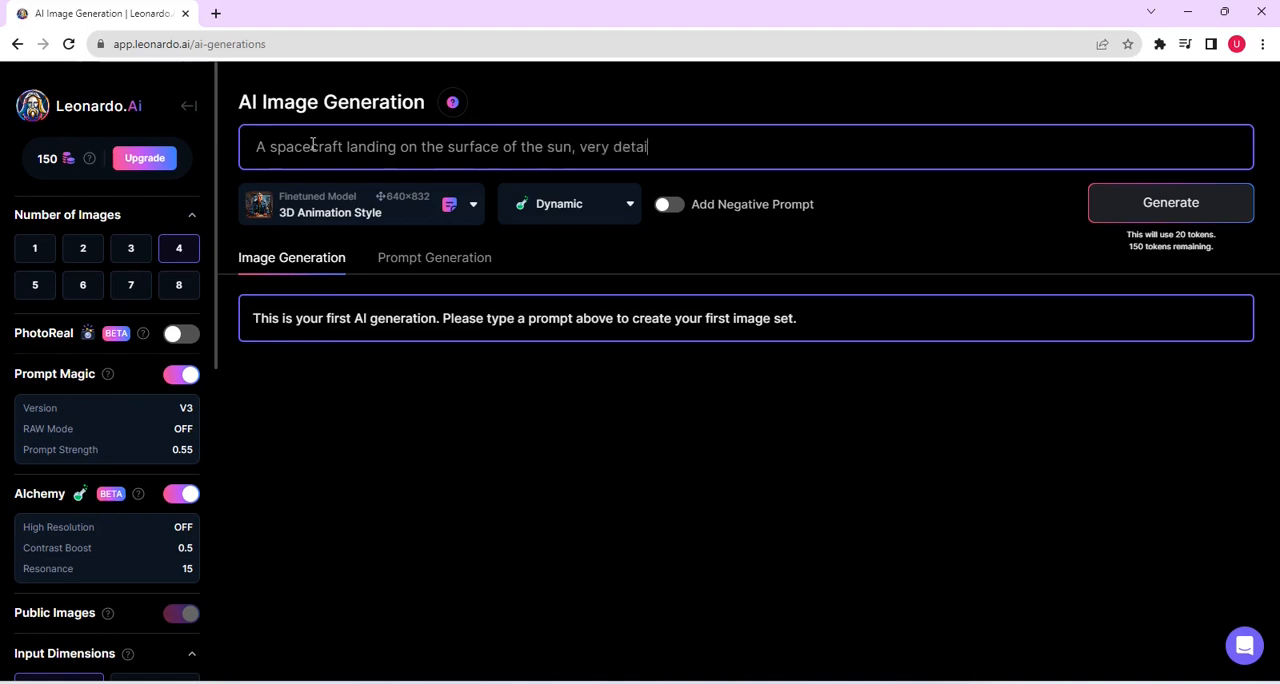
pyautogui.write('led, realistic, galaxy, stars, moons')
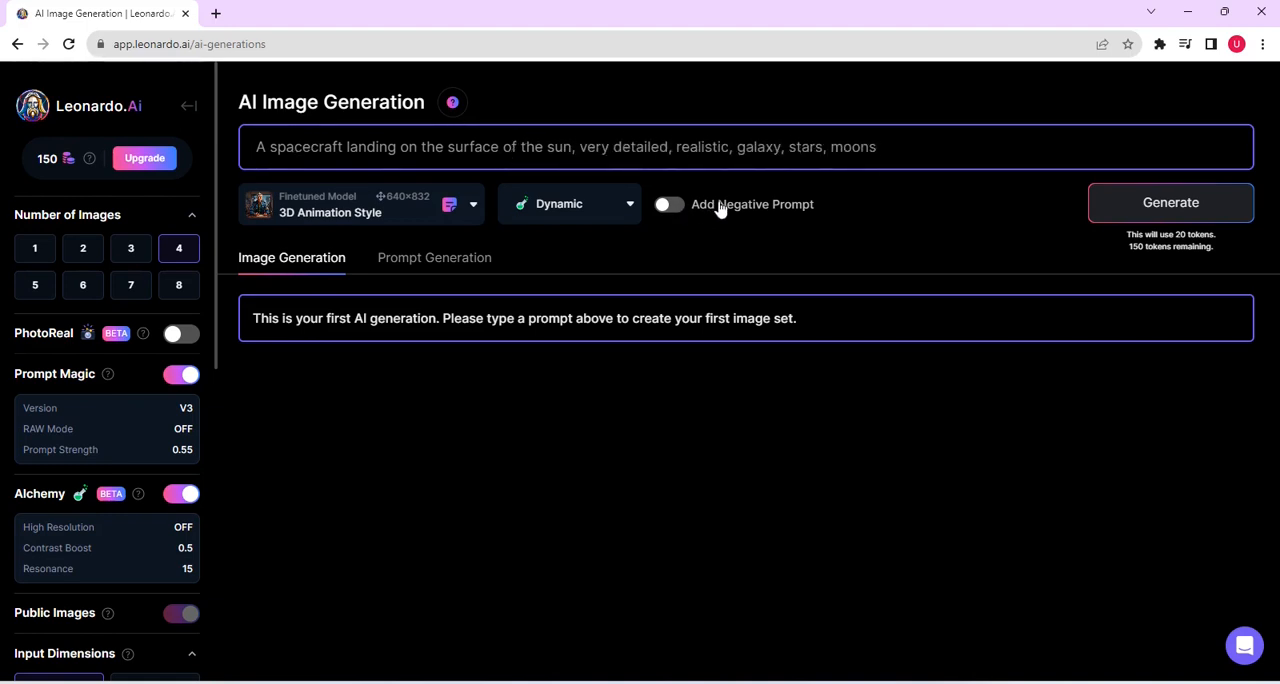
# Step: Add the negative prompt "blur" and select 4 as the number of images
pyautogui.click(686, 206)
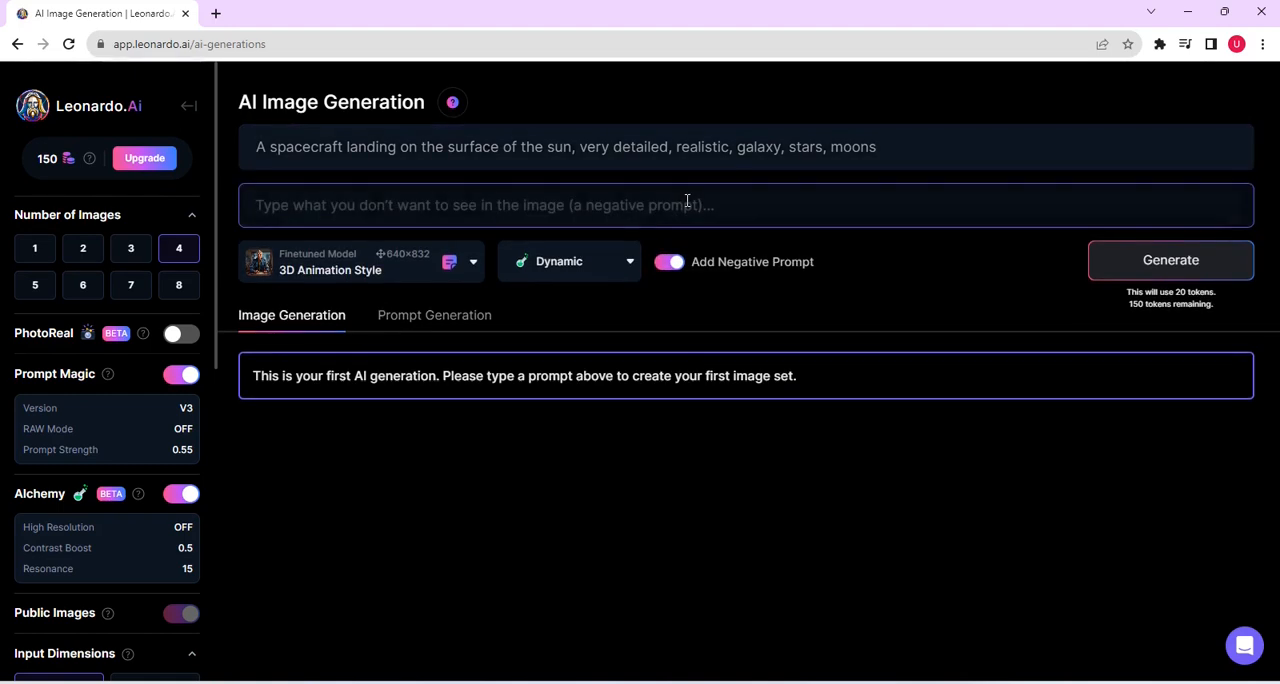
pyautogui.click(540, 204)
pyautogui.write('blur')
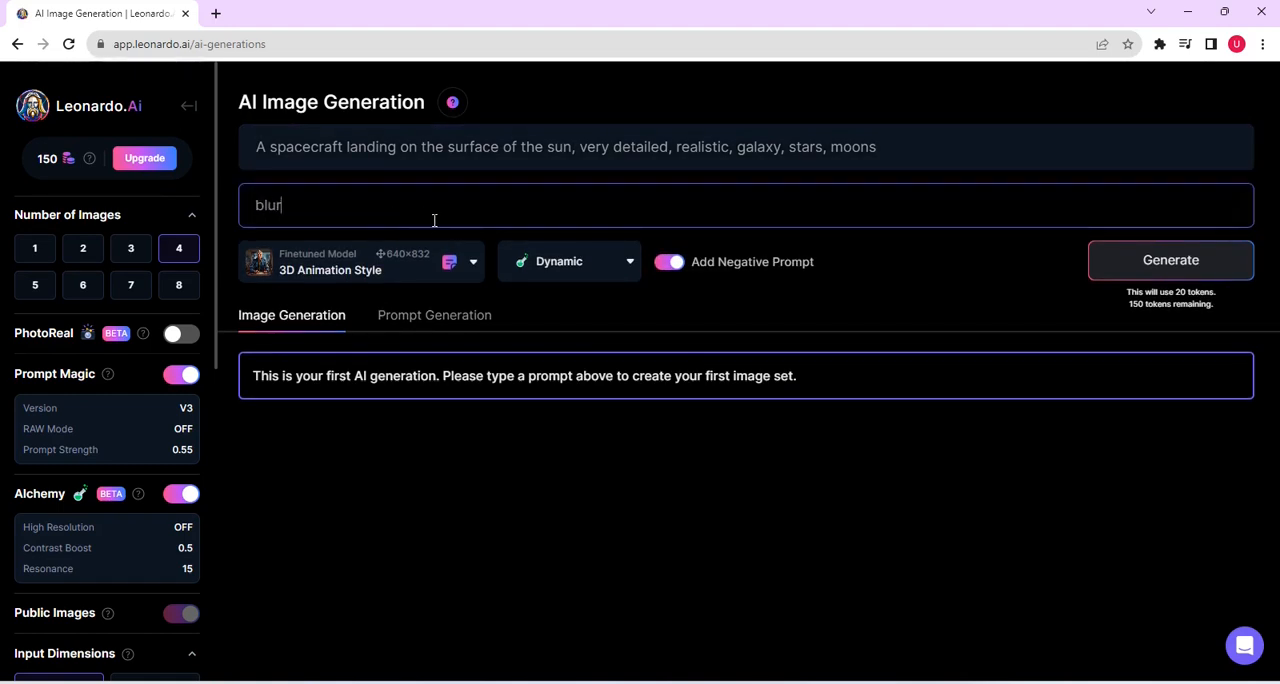
pyautogui.click(179, 257)
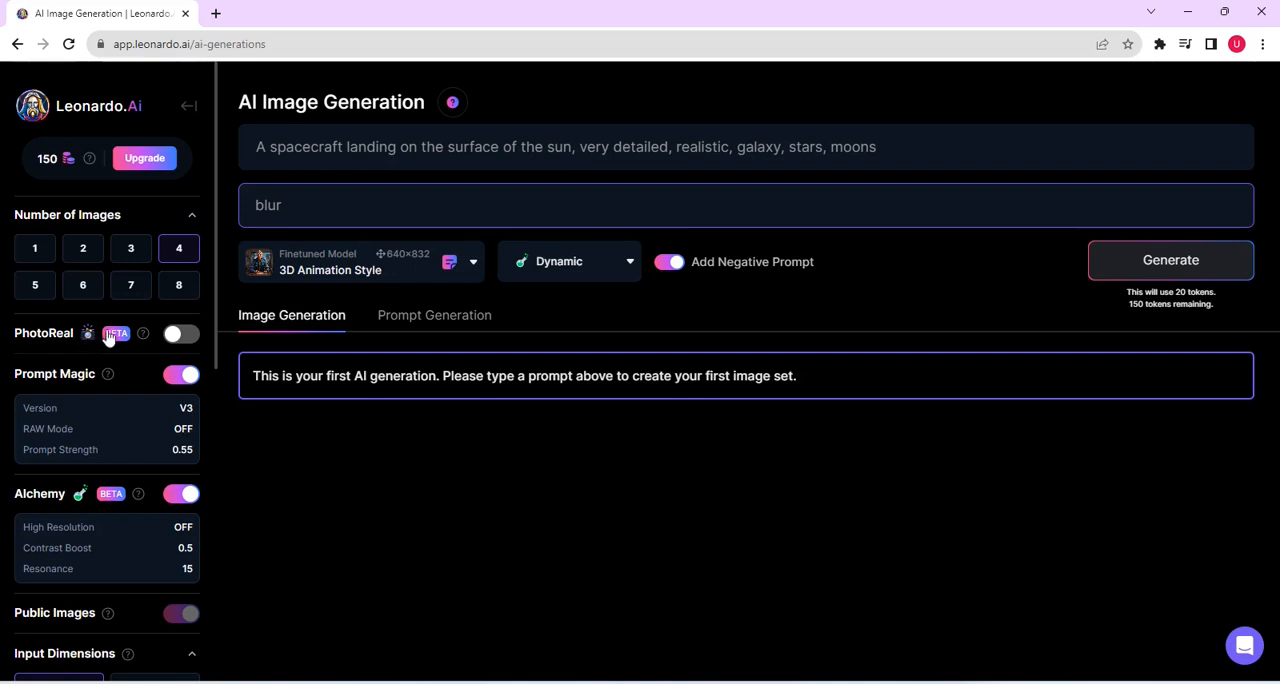
# Step: Try out PhotoReal and switch back to Prompt Magic, which brings back the 3D Animation Style model with the Cinematic style
pyautogui.click(181, 336)
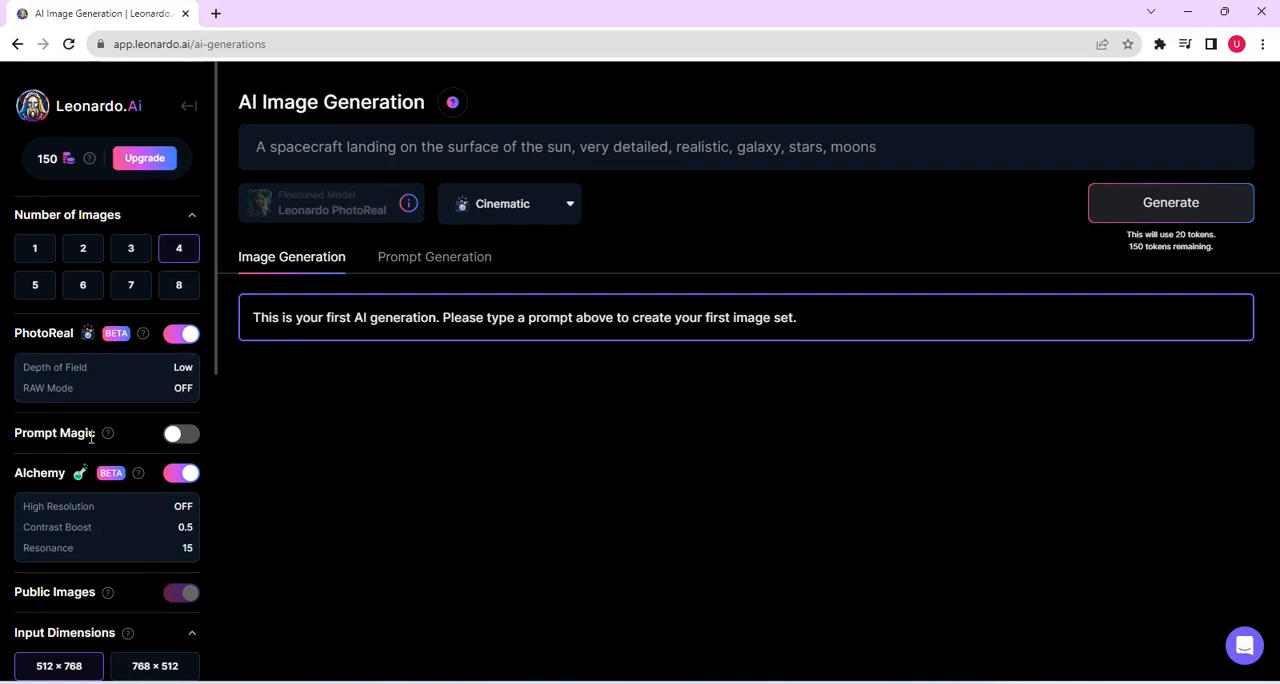
pyautogui.click(176, 437)
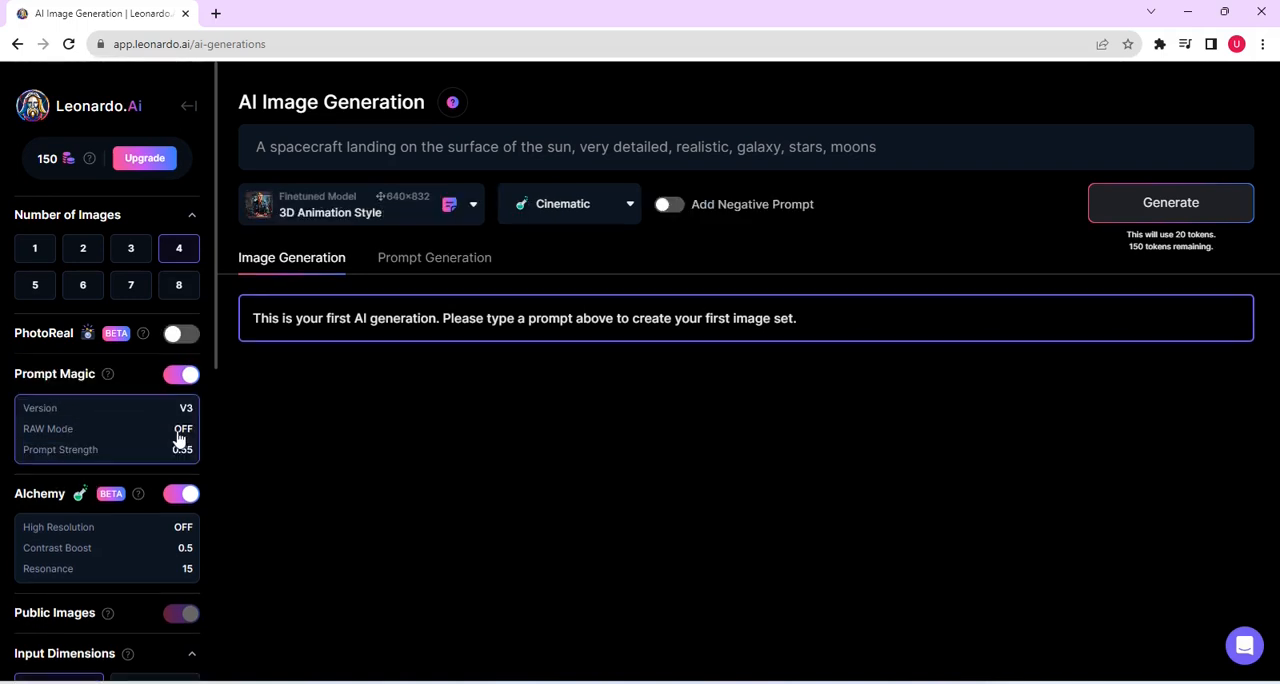
pyautogui.scroll(-5, 227, 476)
pyautogui.scroll(1, 228, 490)
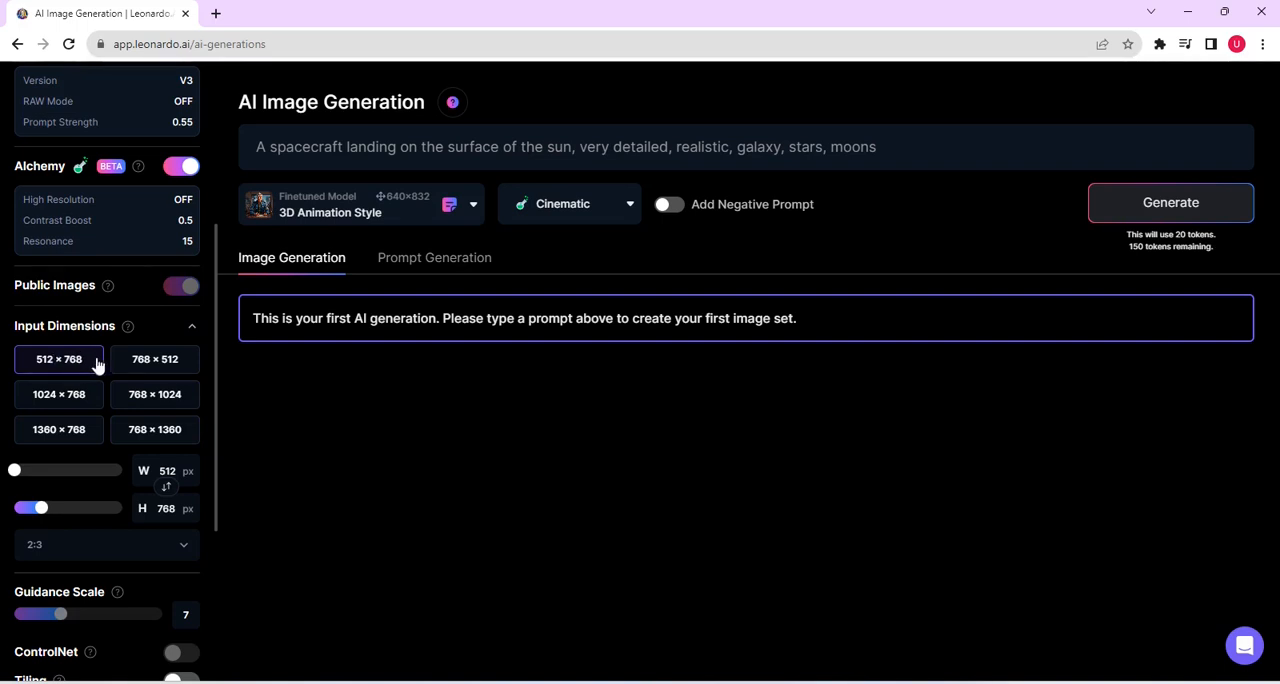
# Step: Select the 2:3 aspect ratio for the input dimensions and generate the spacecraft images
pyautogui.scroll(-1, 61, 489)
pyautogui.click(180, 484)
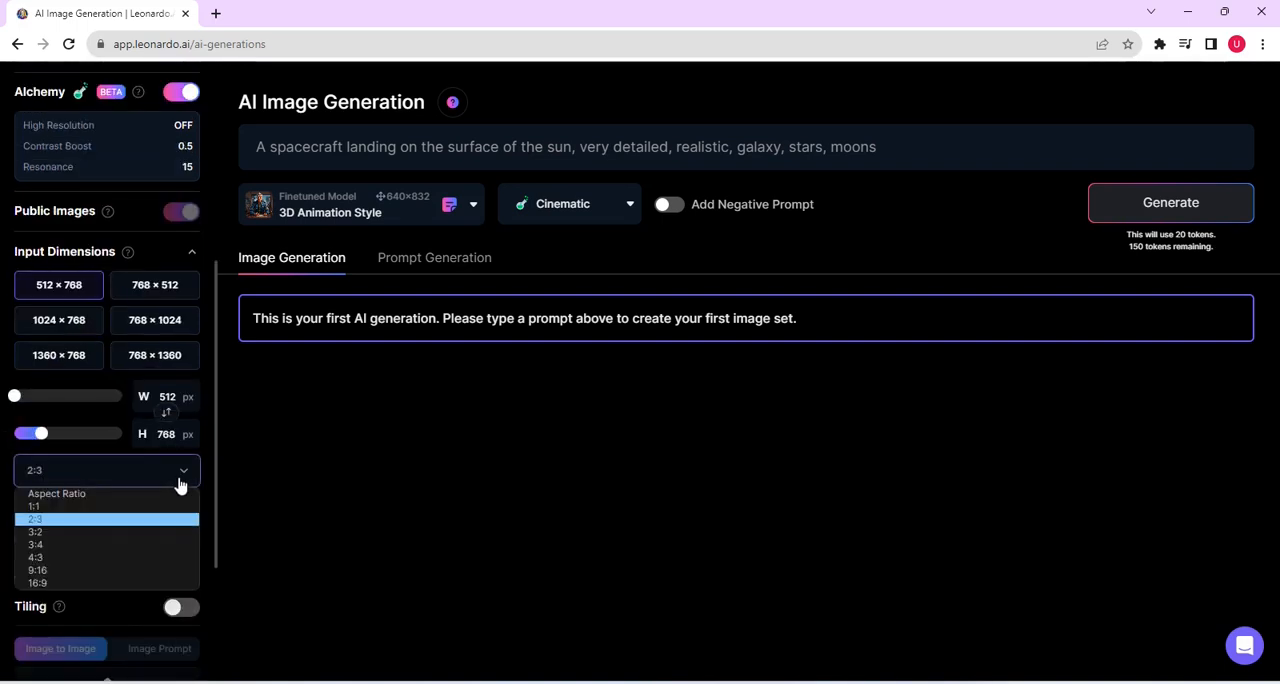
pyautogui.click(88, 518)
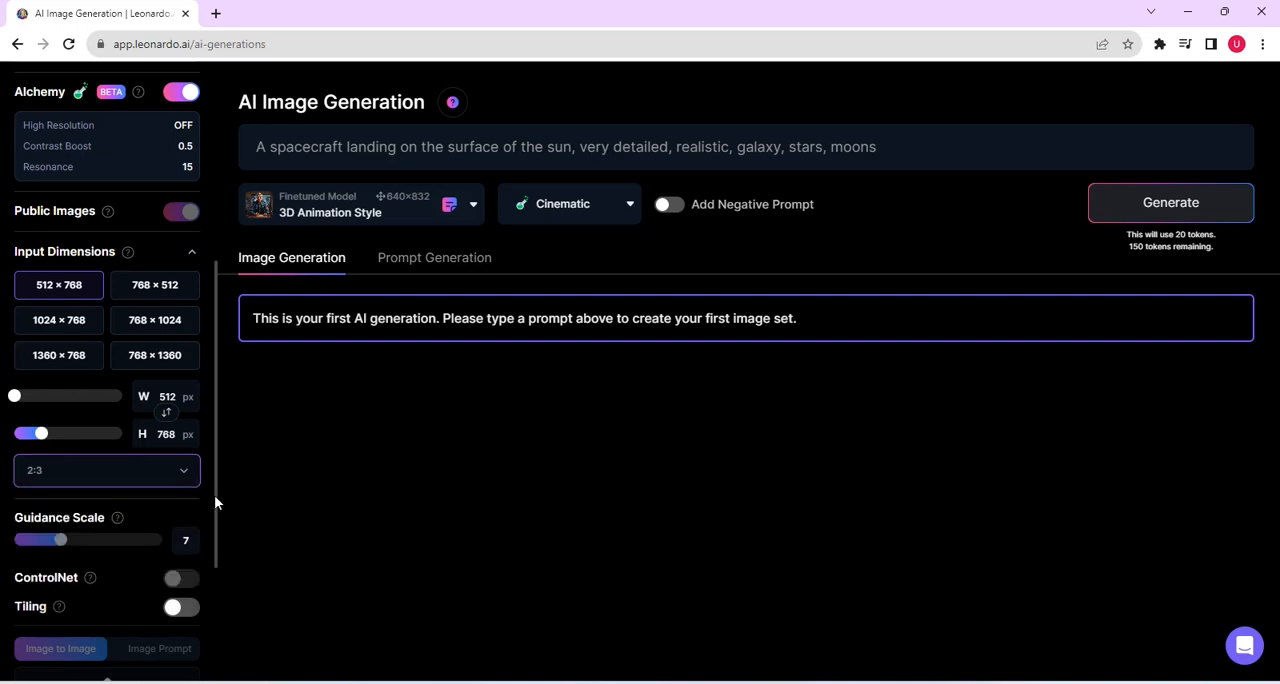
pyautogui.scroll(-1, 214, 495)
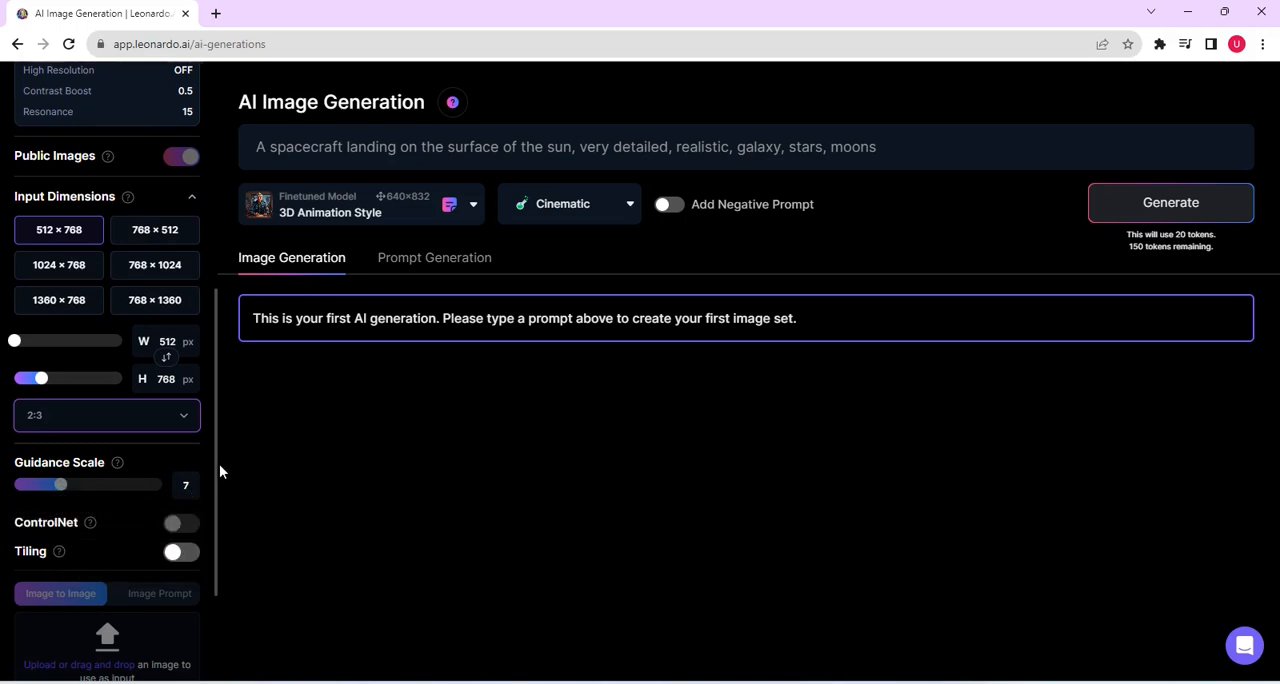
pyautogui.moveTo(216, 467); pyautogui.dragTo(216, 537)
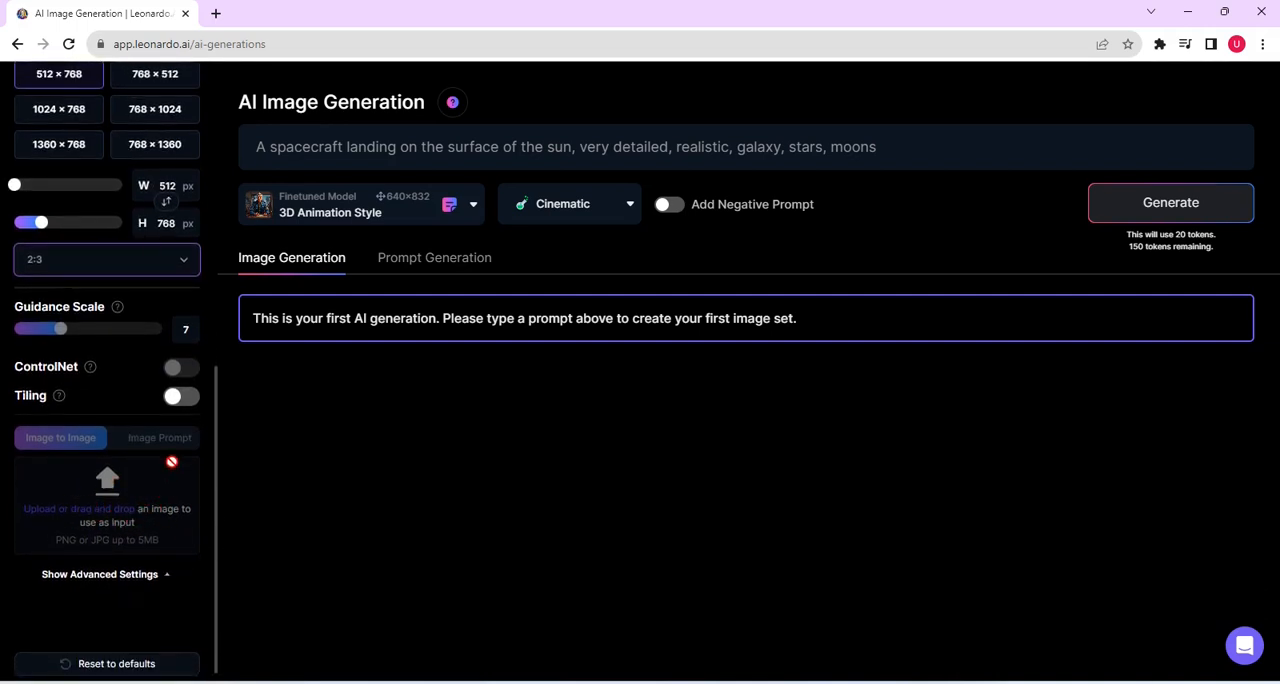
pyautogui.click(1145, 203)
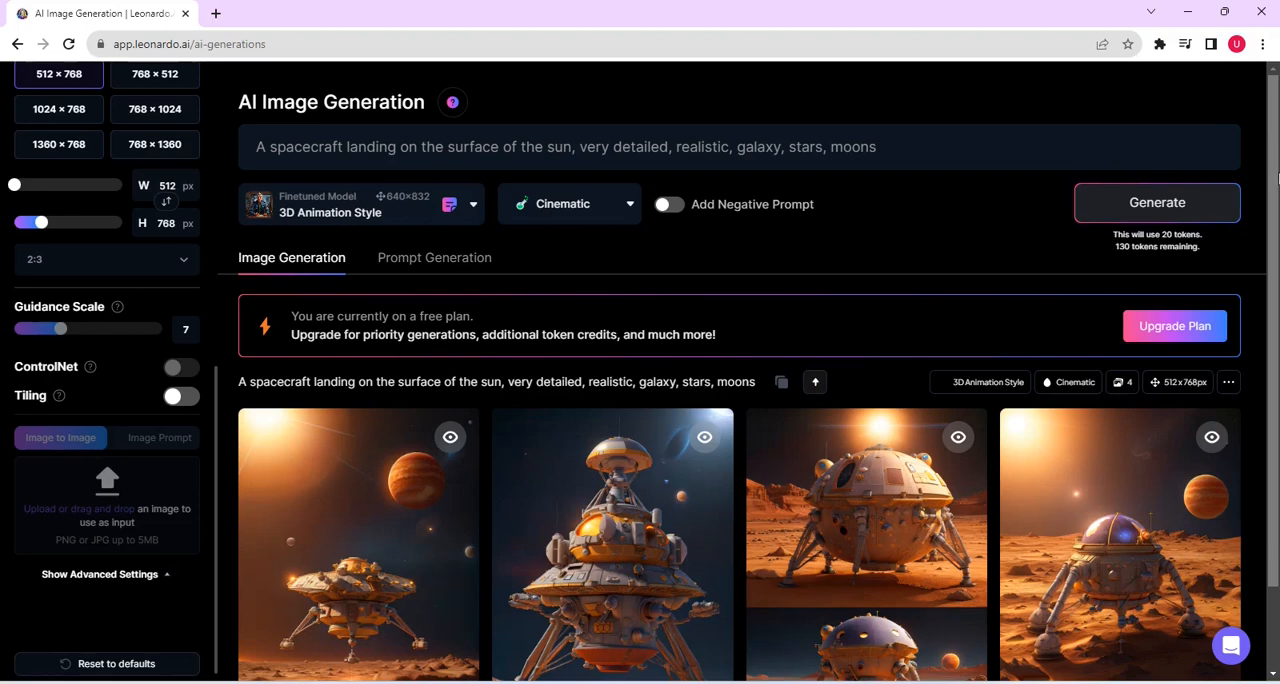
# Step: Change the style to Anime, generate a new set from the same prompt, and compare it with the Cinematic set
pyautogui.scroll(-1, 1275, 190)
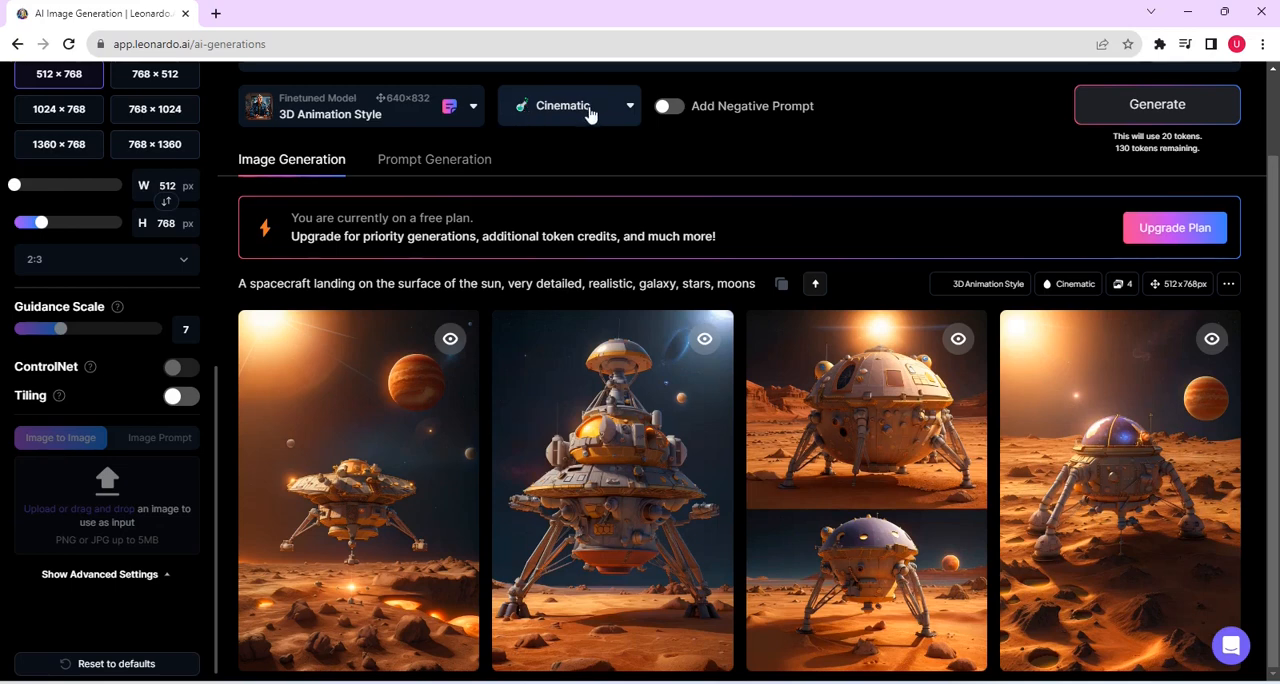
pyautogui.click(627, 110)
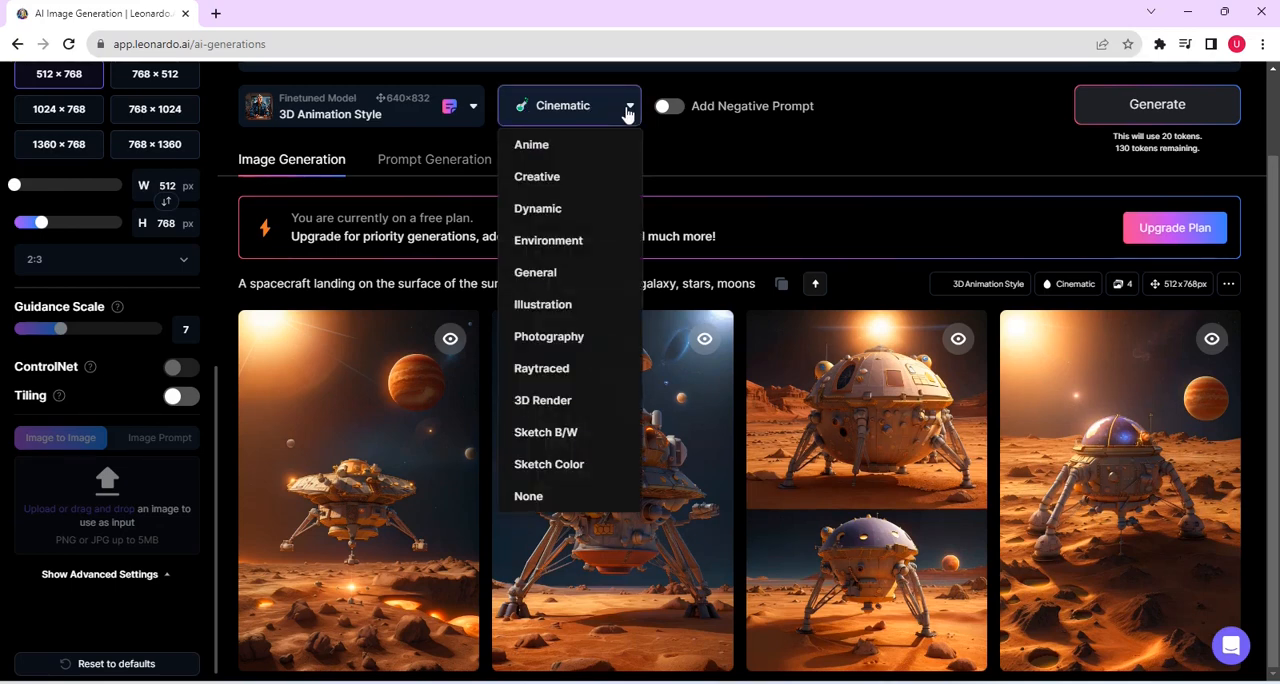
pyautogui.click(596, 158)
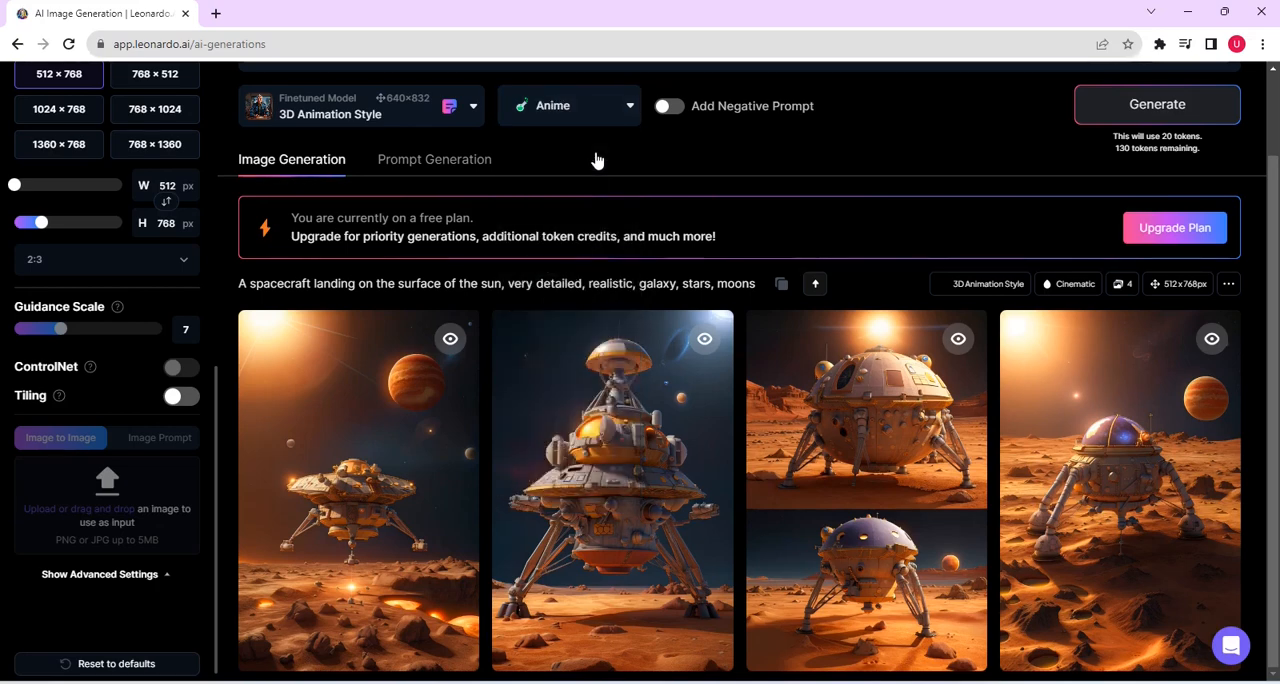
pyautogui.click(1150, 108)
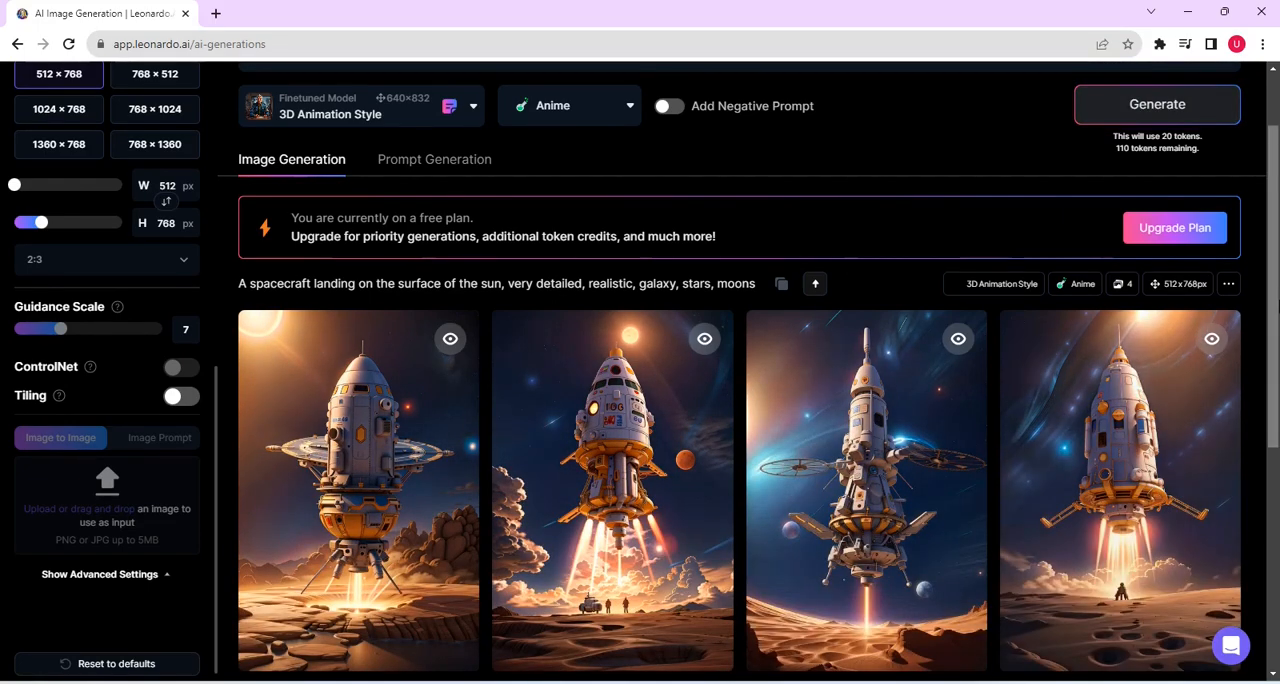
pyautogui.moveTo(1273, 330); pyautogui.dragTo(1259, 543)
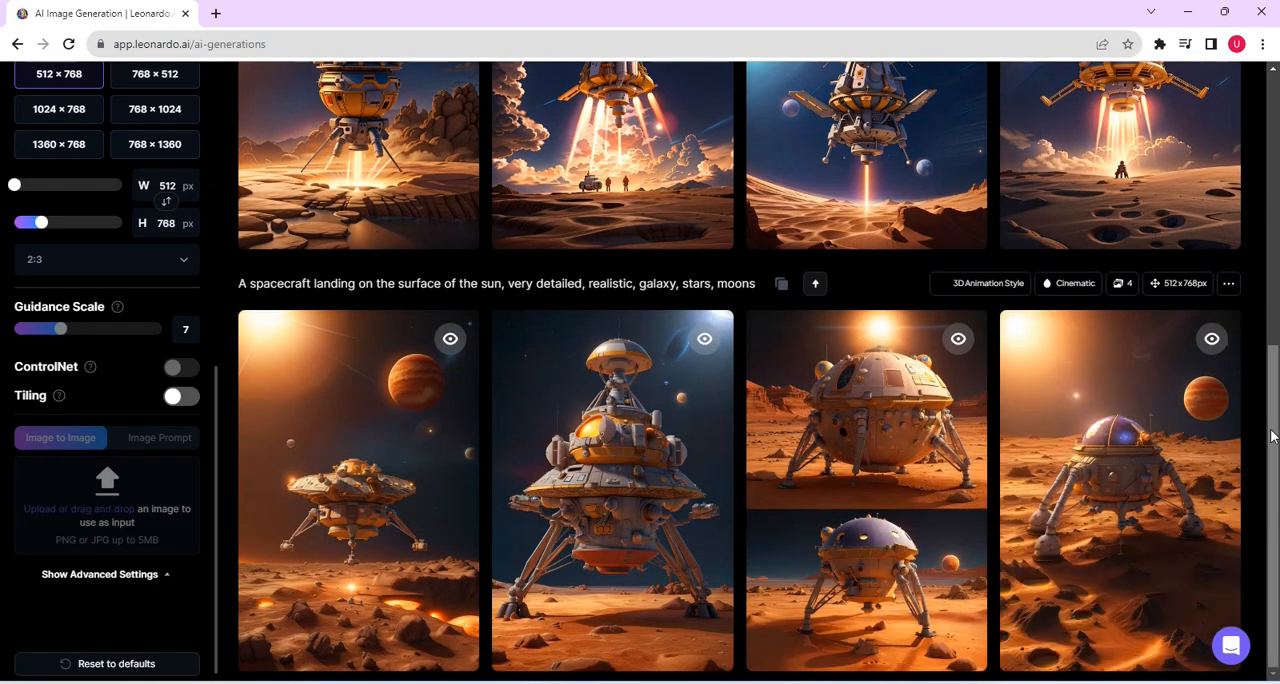
pyautogui.moveTo(1273, 430); pyautogui.dragTo(1210, 180)
# Step: Turn Prompt Magic off, generate another Anime set, and look over the new images
pyautogui.moveTo(216, 499); pyautogui.dragTo(205, 205)
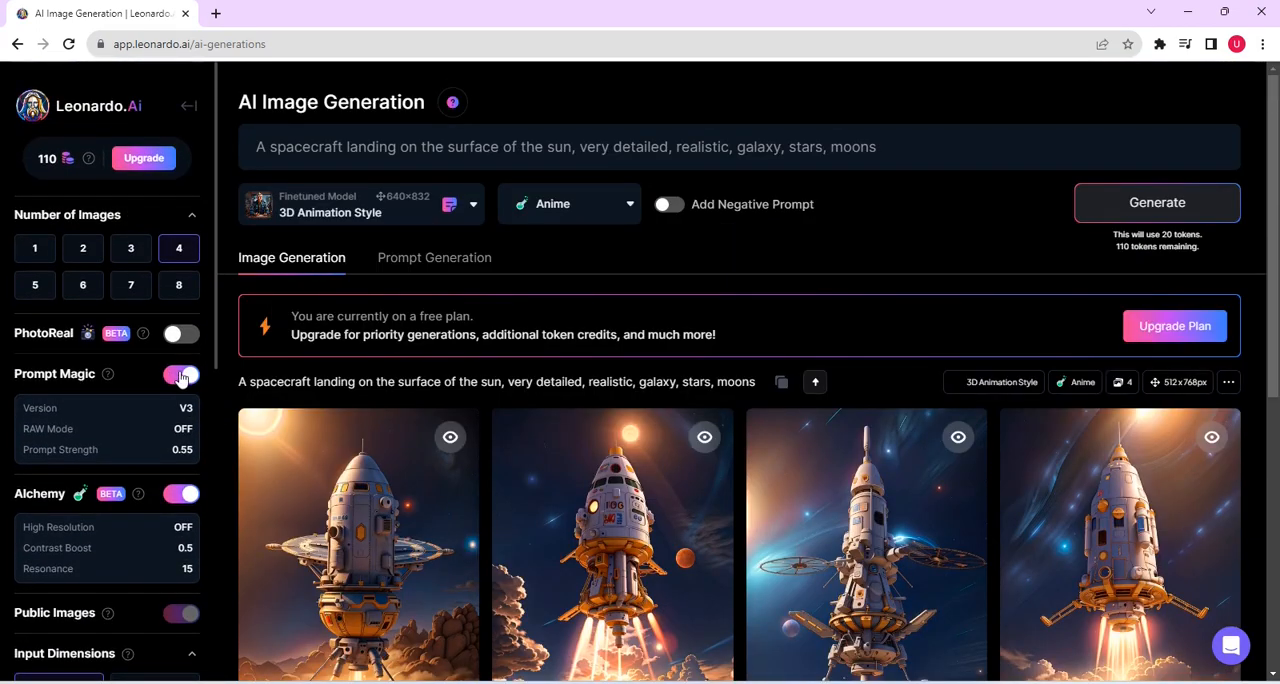
pyautogui.click(181, 375)
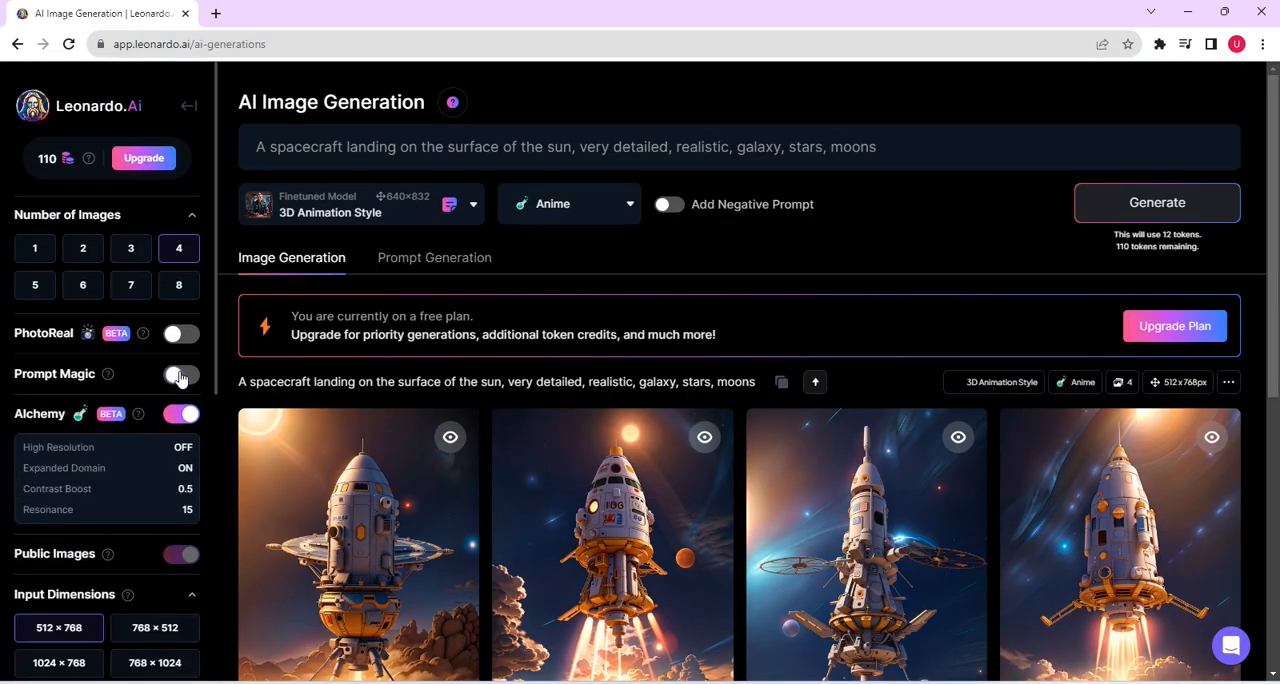
pyautogui.click(1117, 199)
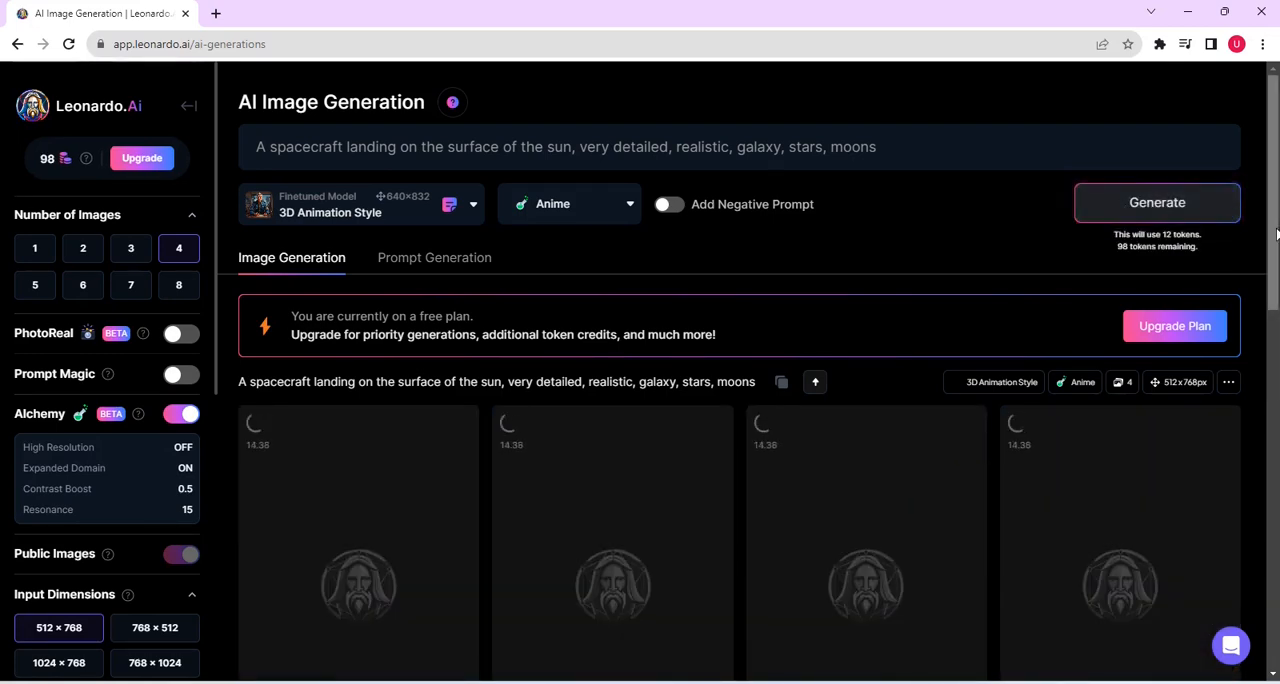
pyautogui.scroll(-2, 1120, 206)
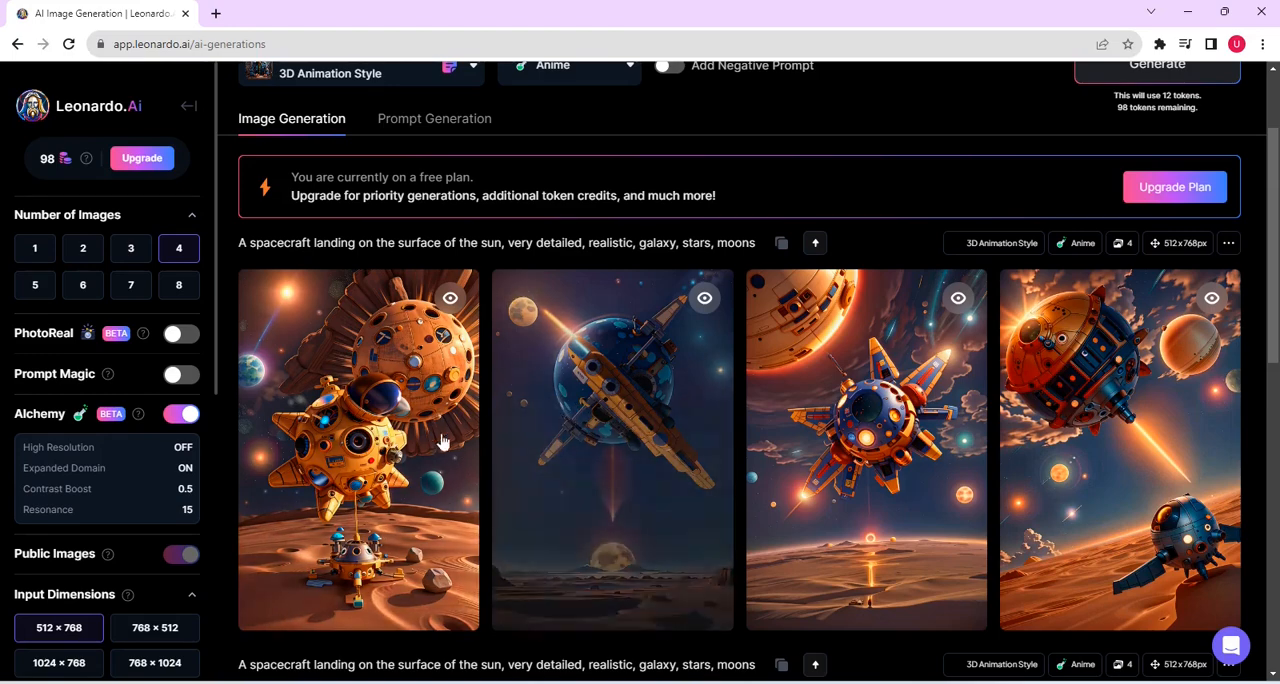
pyautogui.scroll(-1, 429, 457)
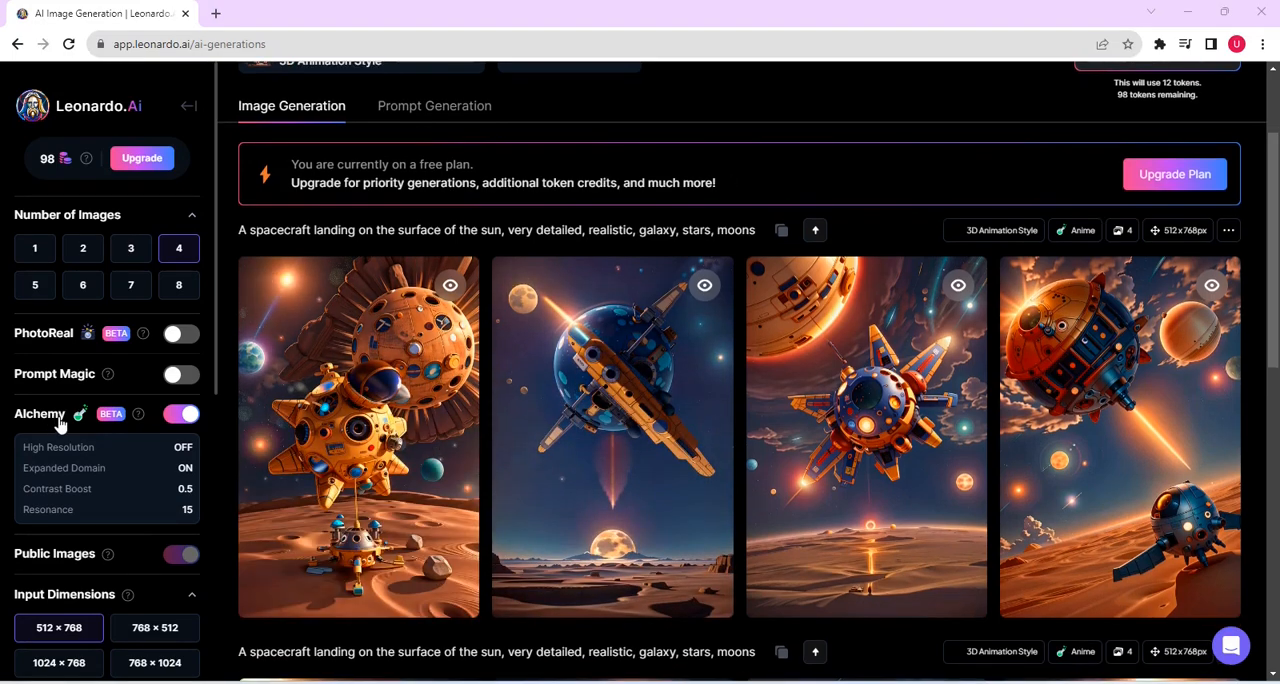
# Step: Turn Alchemy off and generate another set of spacecraft images in Leonardo Style
pyautogui.click(176, 418)
pyautogui.scroll(2, 1165, 145)
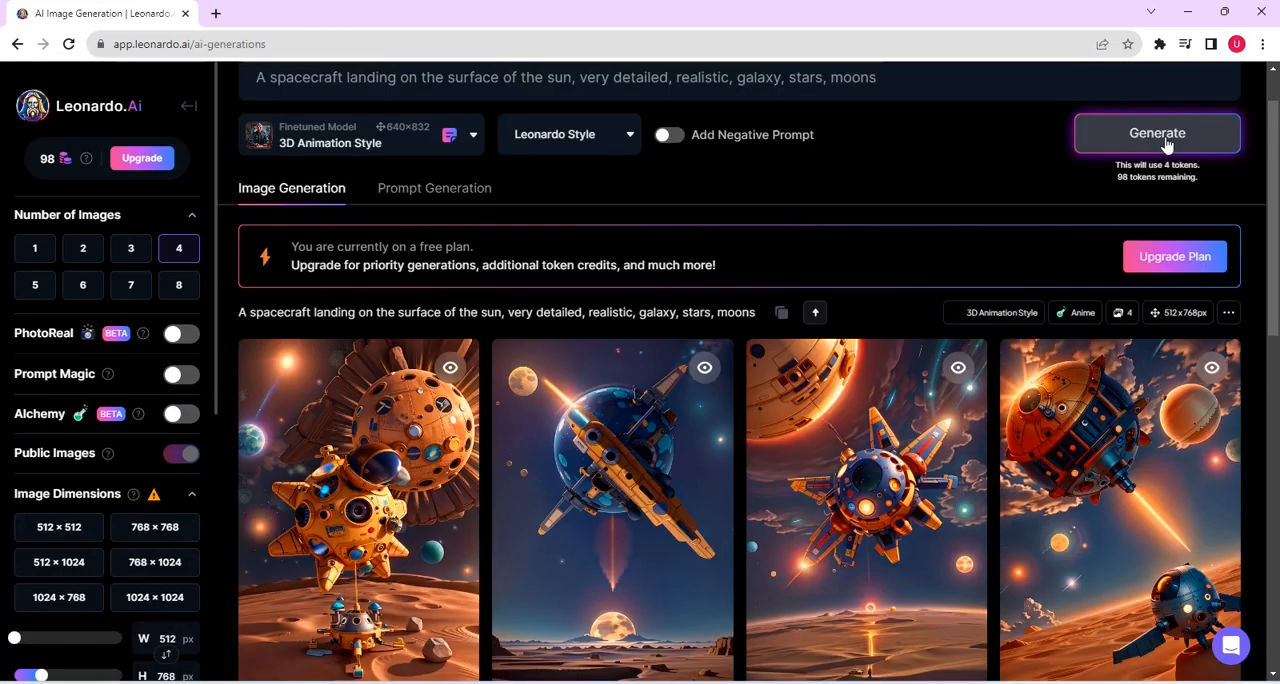
pyautogui.click(1165, 145)
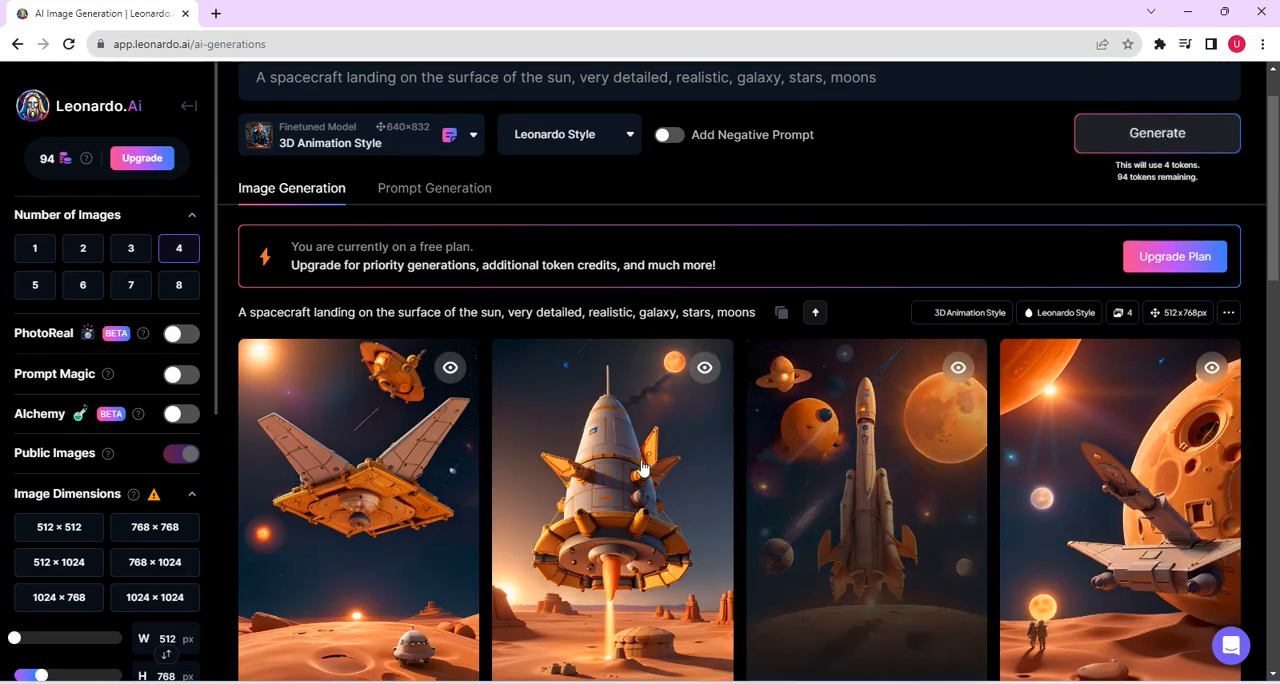
pyautogui.moveTo(1277, 230); pyautogui.dragTo(1229, 194)
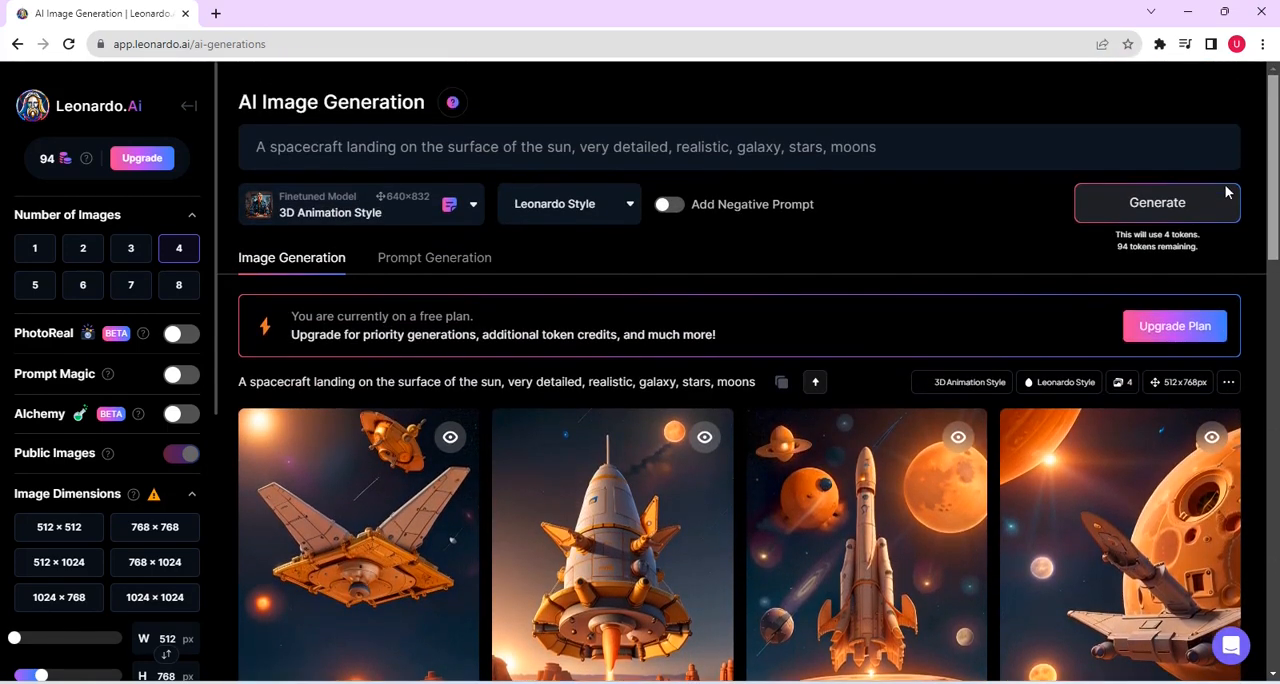
# Step: Unzoom the winged spacecraft image in the newest set, view its unzoomed version, and close the viewer
pyautogui.scroll(-3, 369, 391)
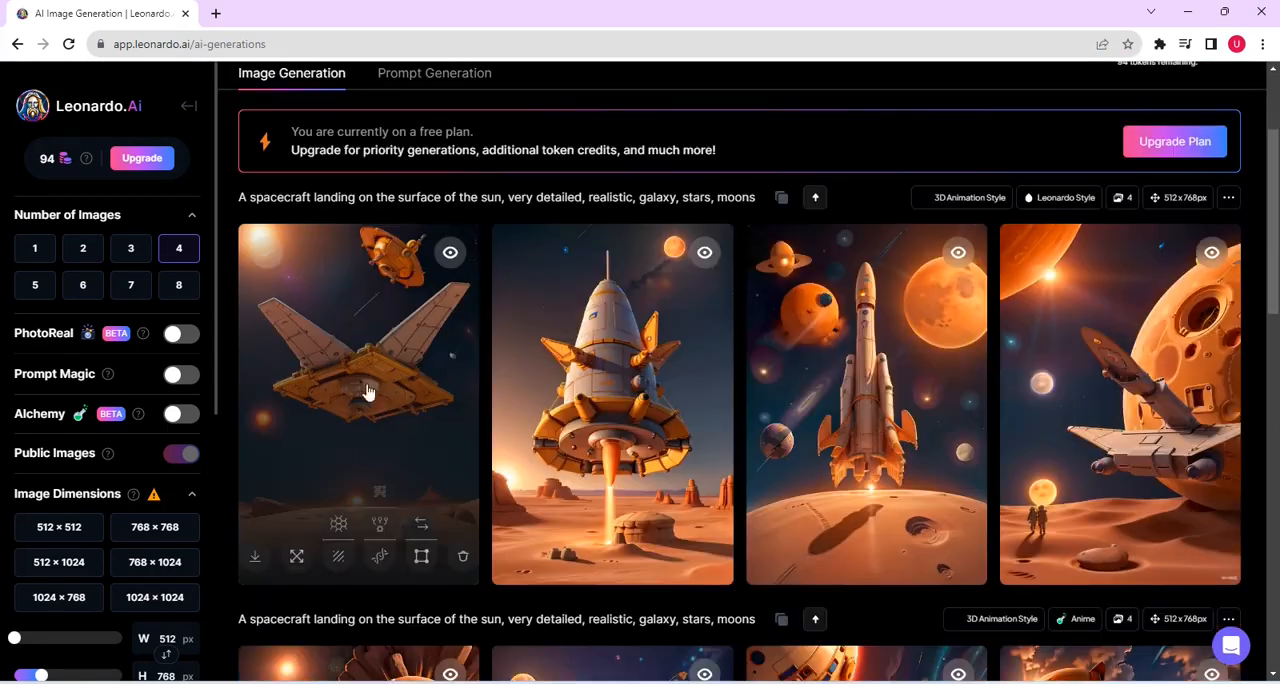
pyautogui.click(296, 558)
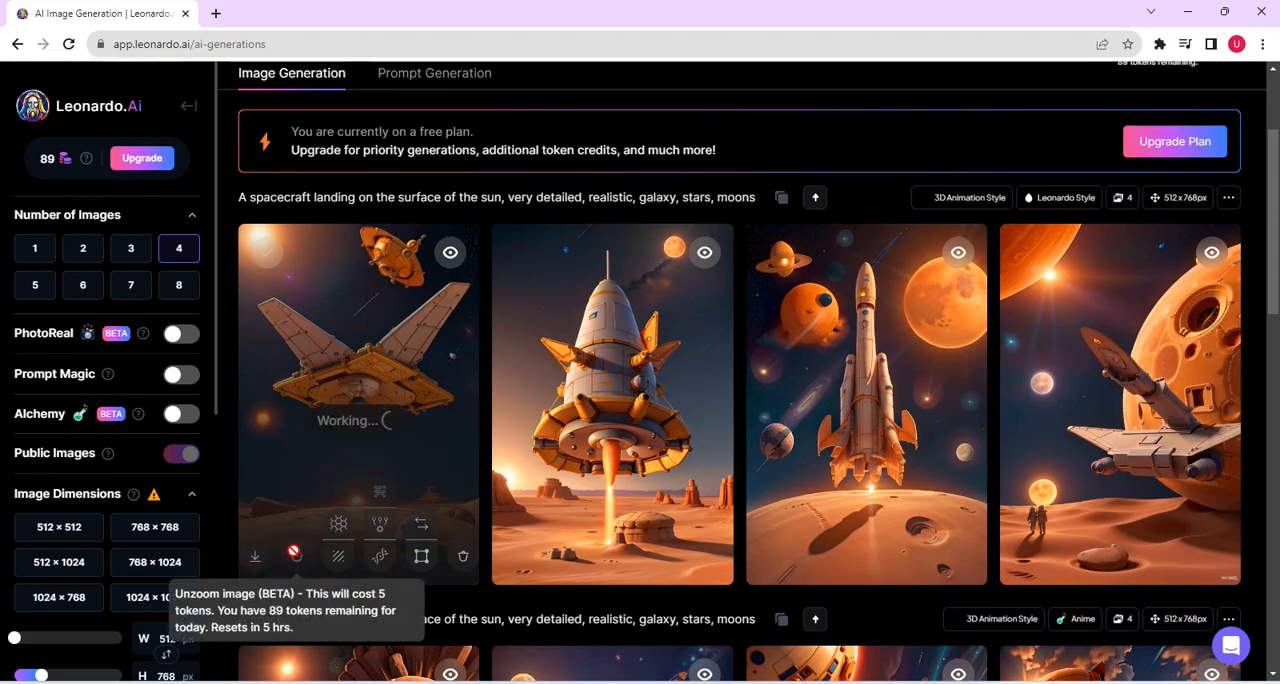
pyautogui.click(295, 552)
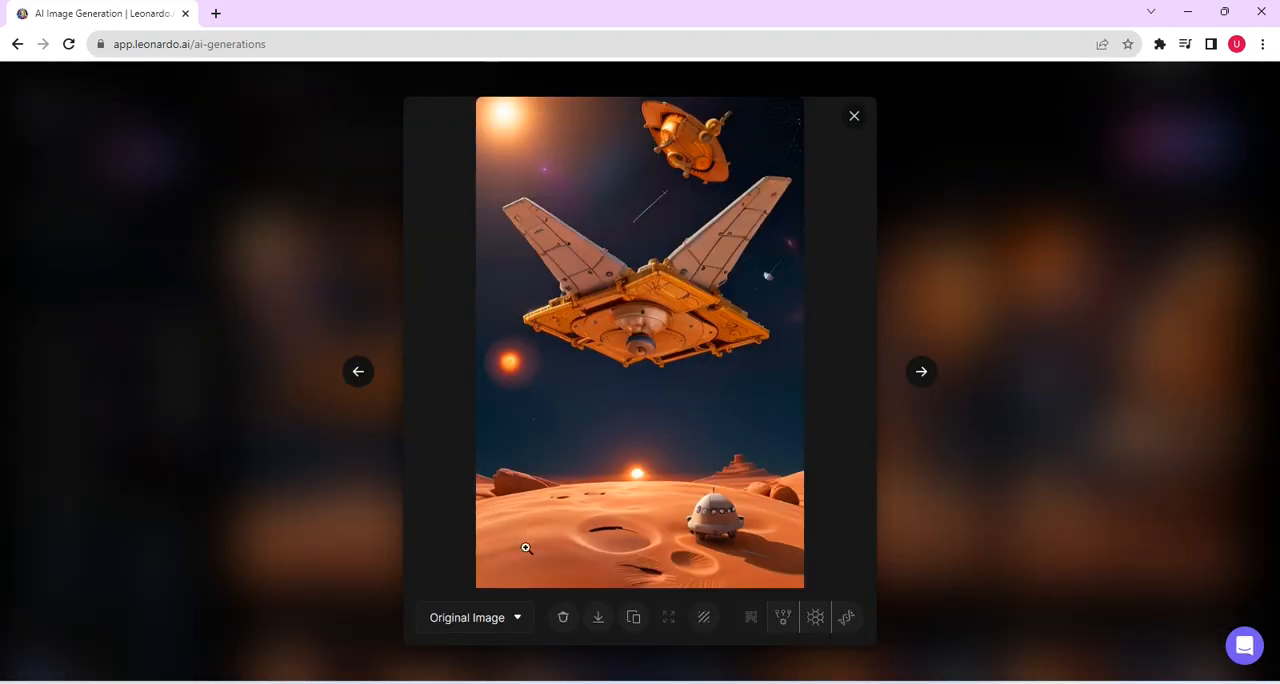
pyautogui.click(518, 620)
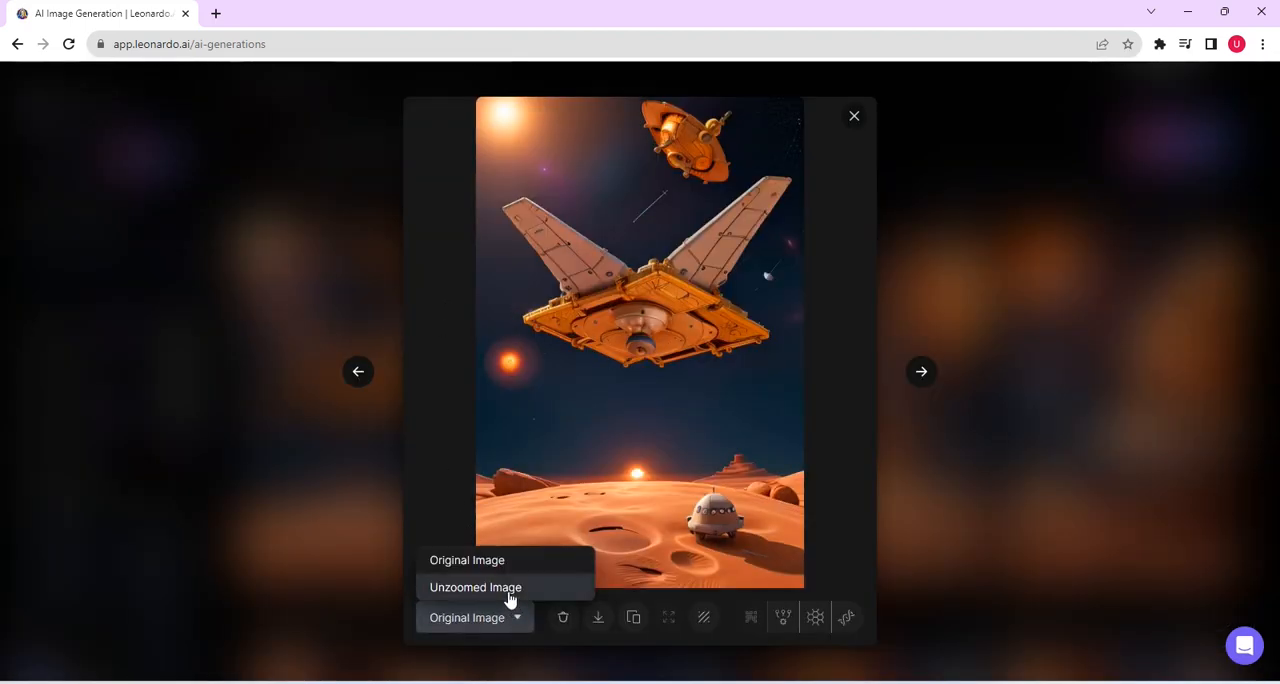
pyautogui.click(510, 590)
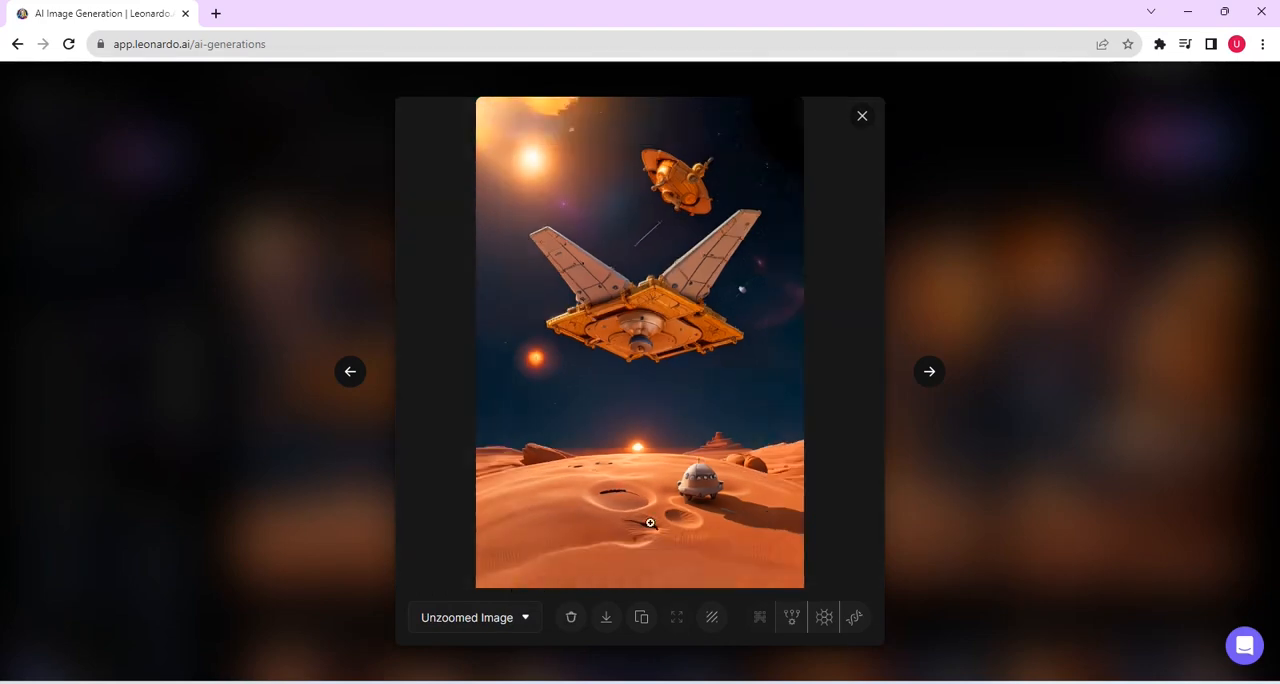
pyautogui.click(862, 118)
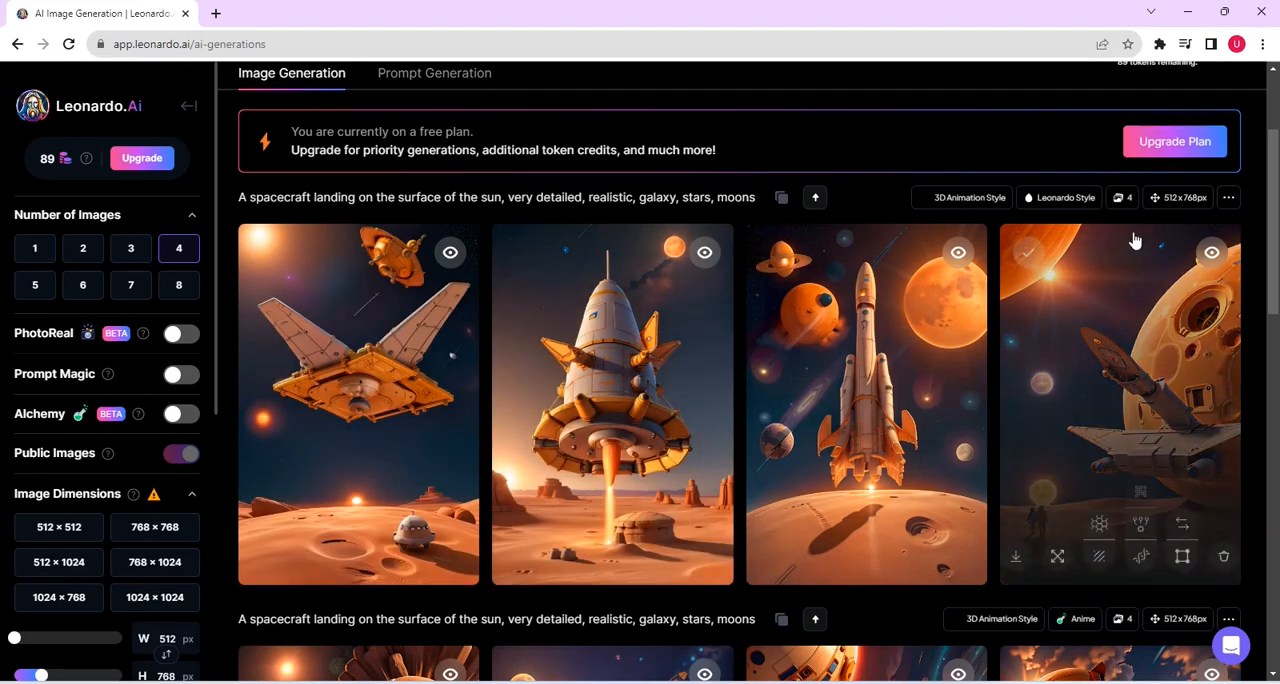
# Step: Look through all generated spacecraft sets down to the Cinematic one, and return to the generation settings
pyautogui.scroll(-3, 740, 370)
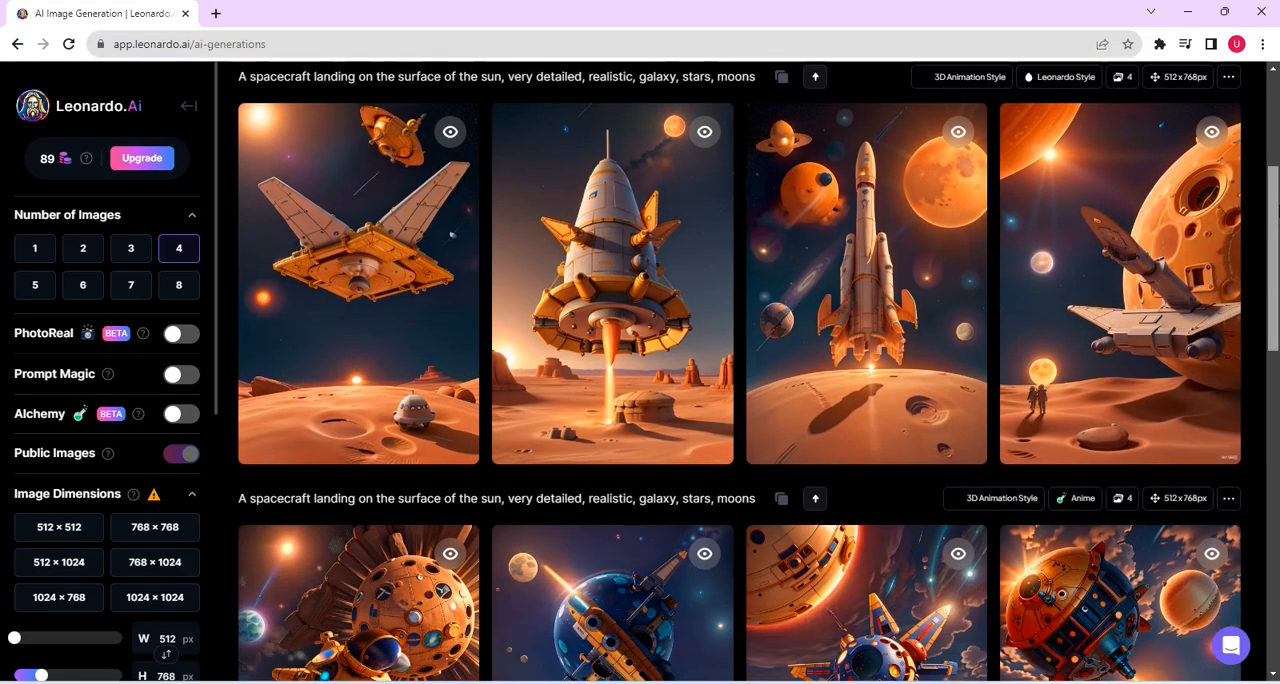
pyautogui.scroll(-6, 740, 370)
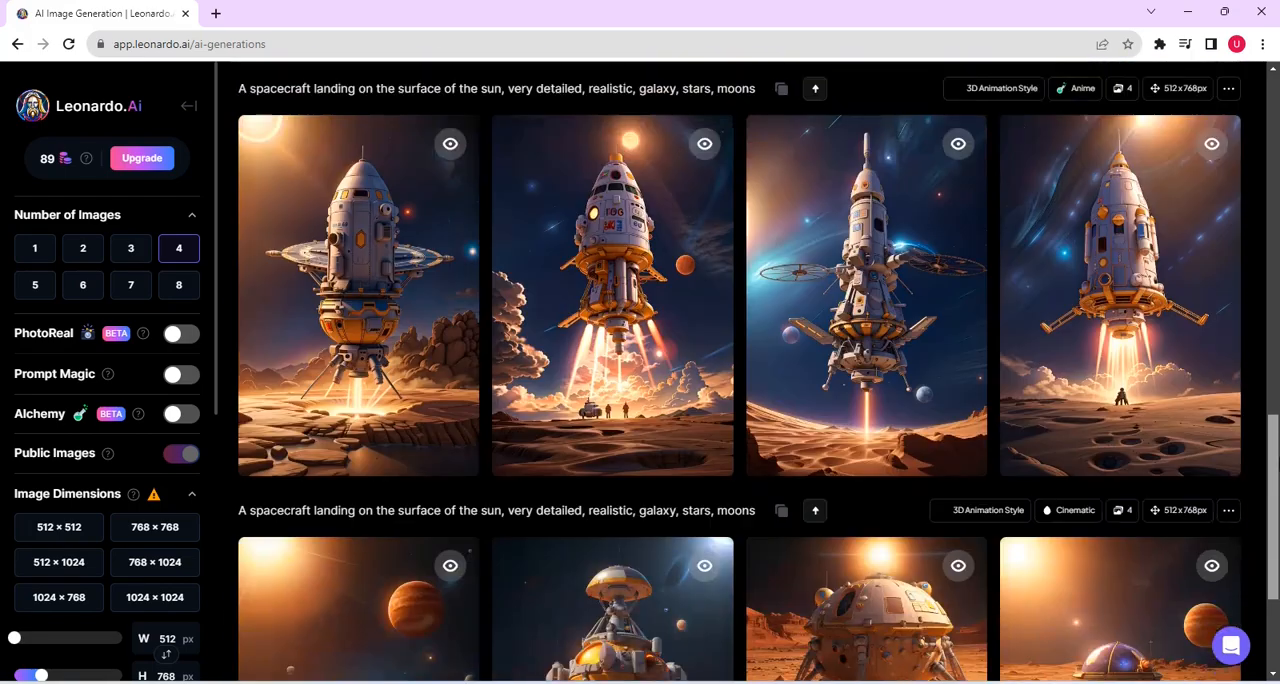
pyautogui.scroll(11, 1253, 106)
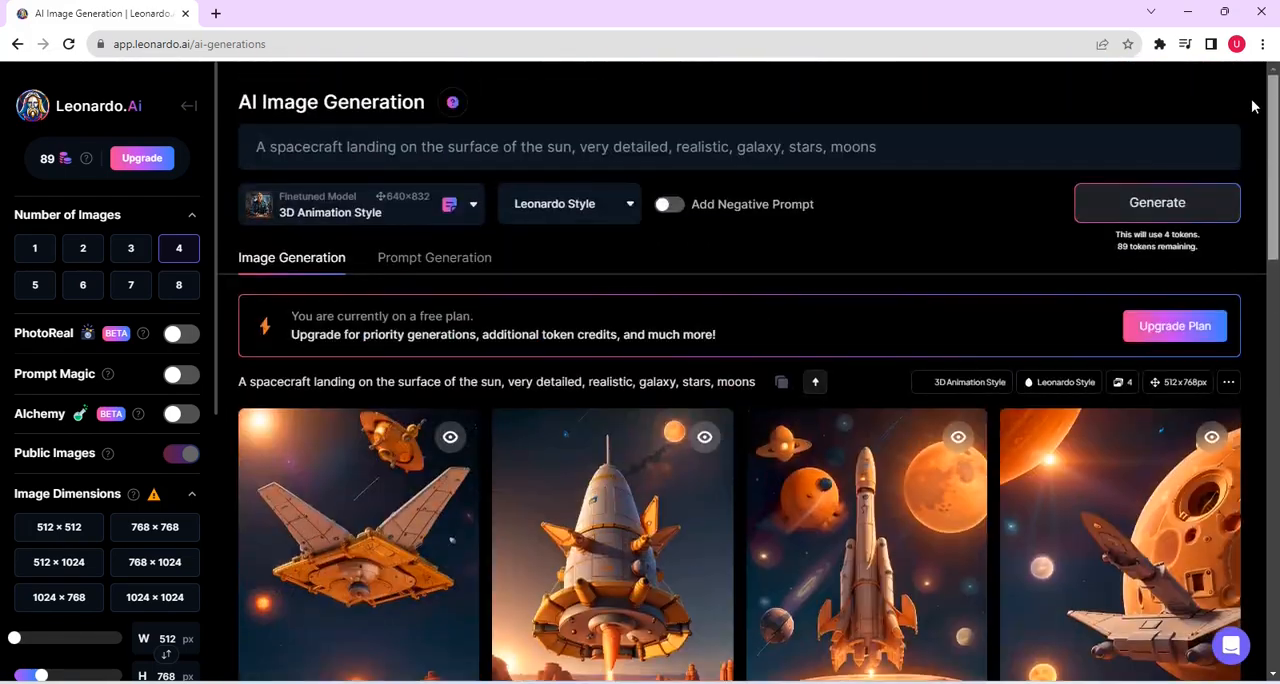